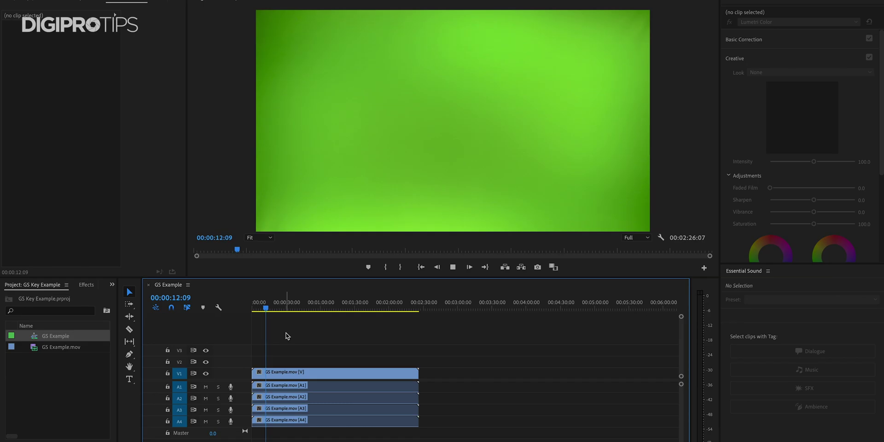
Pause playback at 00:00:23:11 with the subject in frame and apply the Ultra Key effect to the GS Example.mov clip.
{"action": "key", "text": "ctrl+a"}
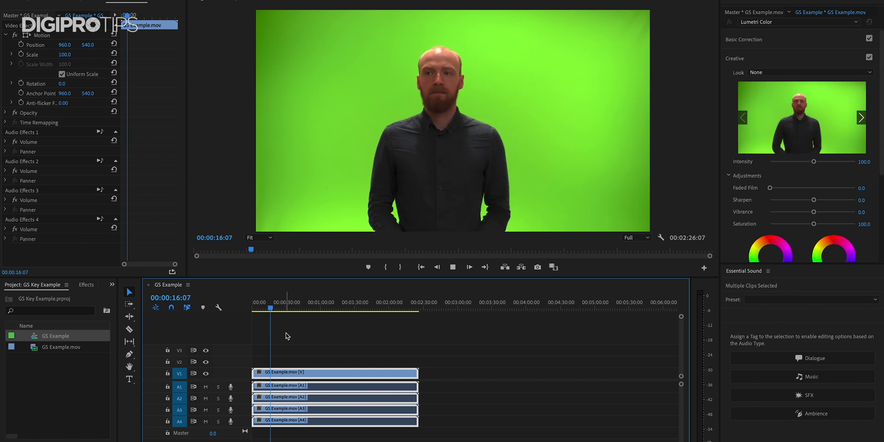
{"action": "key", "text": "space"}
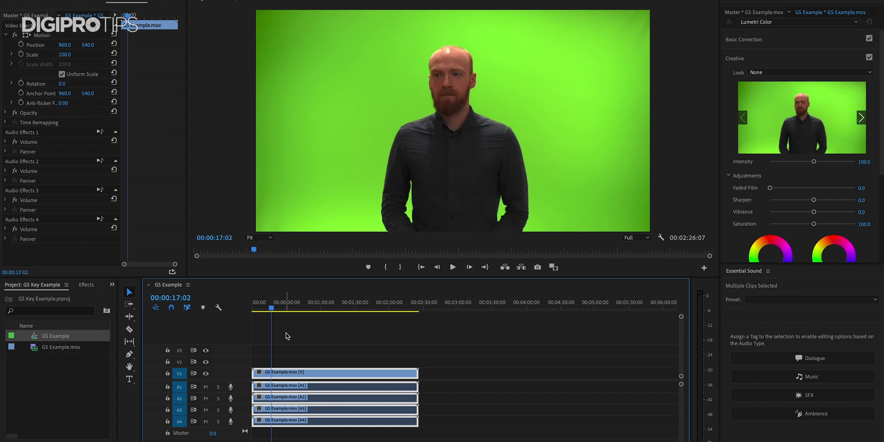
{"action": "key", "text": "space"}
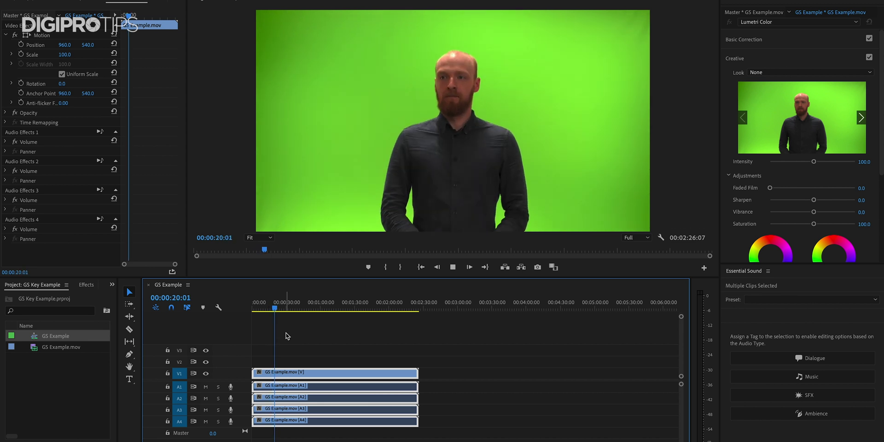
{"action": "key", "text": "space"}
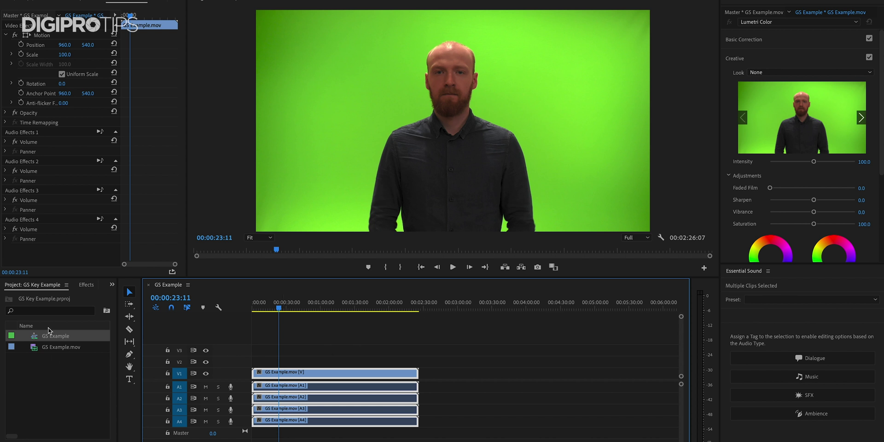
{"action": "left_click", "coordinate": [86, 286]}
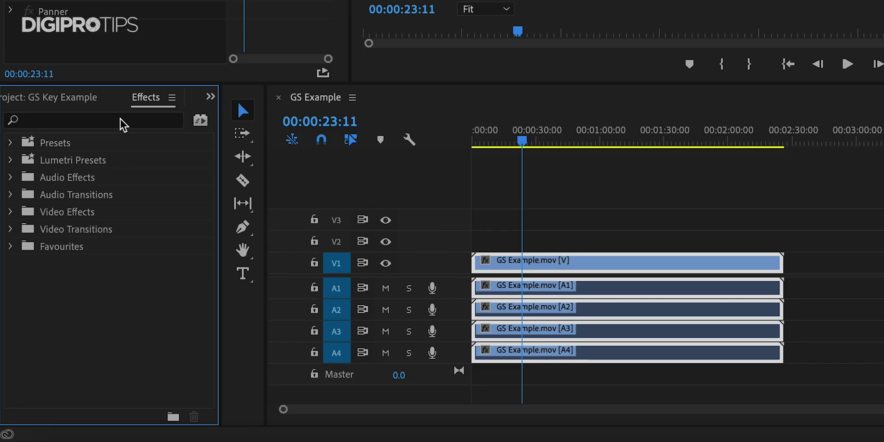
{"action": "left_click", "coordinate": [59, 297]}
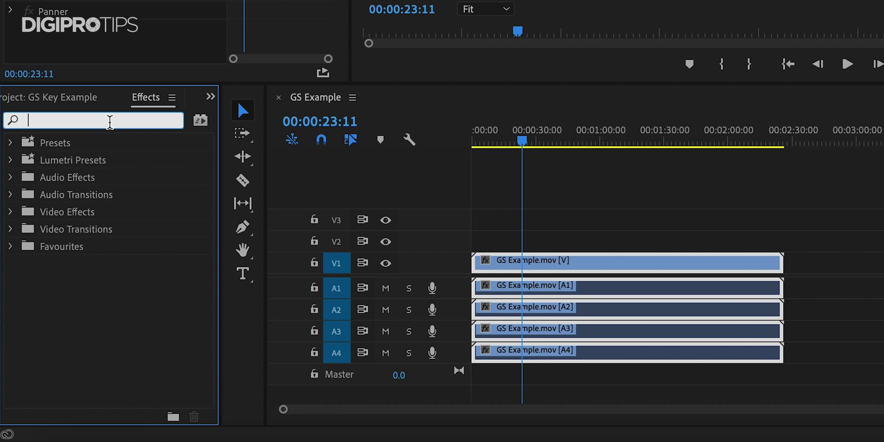
{"action": "type", "text": "ultra"}
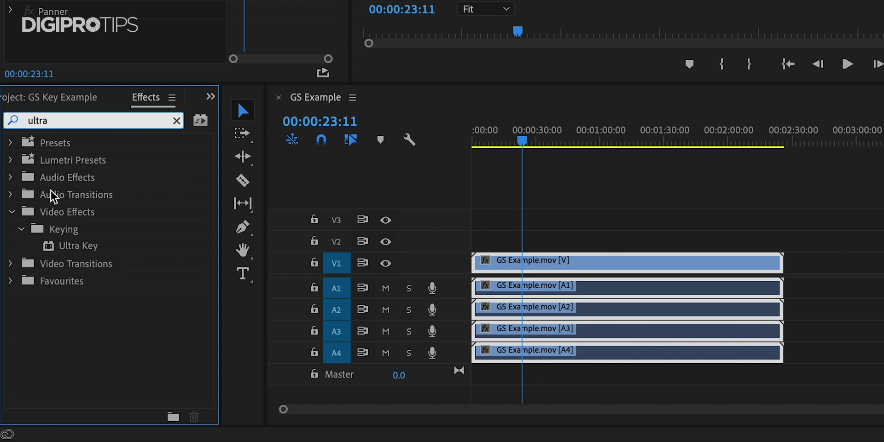
{"action": "left_click", "coordinate": [65, 245]}
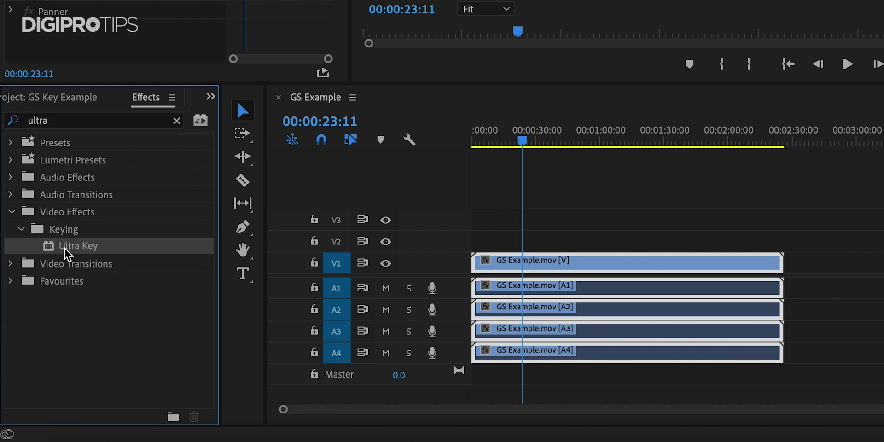
{"action": "left_click_drag", "start_coordinate": [59, 253], "coordinate": [535, 266]}
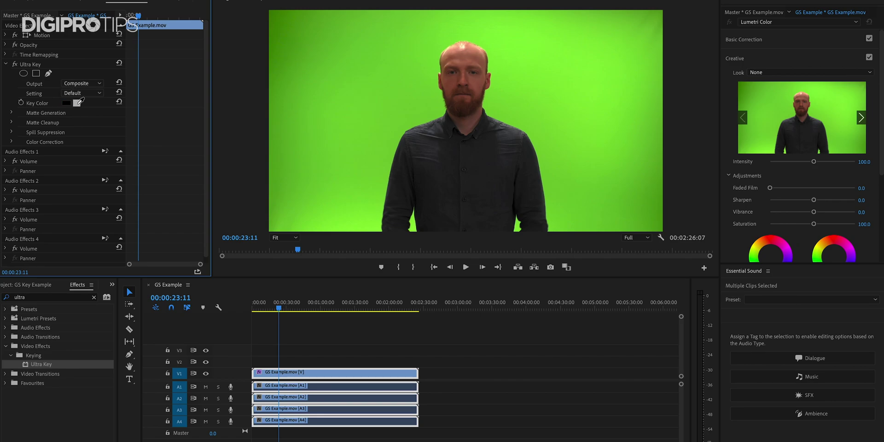
Sample the green backdrop beside the subject's head as the Ultra Key color and turn off the program monitor's transparency grid.
{"action": "left_click", "coordinate": [77, 103]}
{"action": "left_click", "coordinate": [434, 111]}
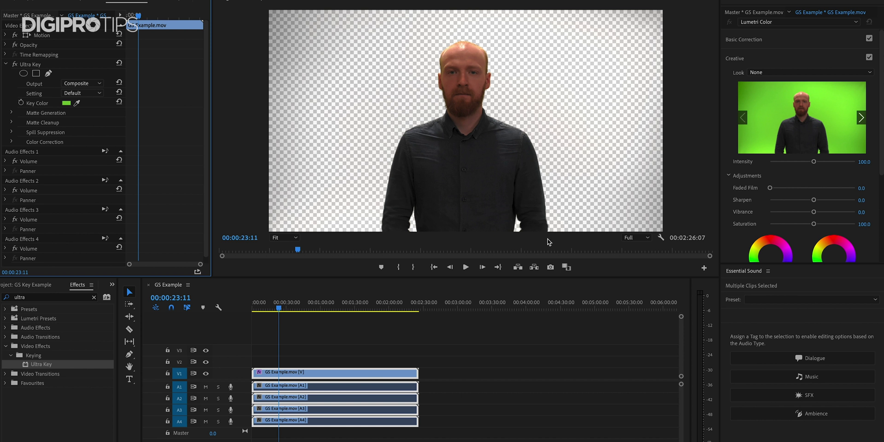
{"action": "left_click", "coordinate": [662, 238]}
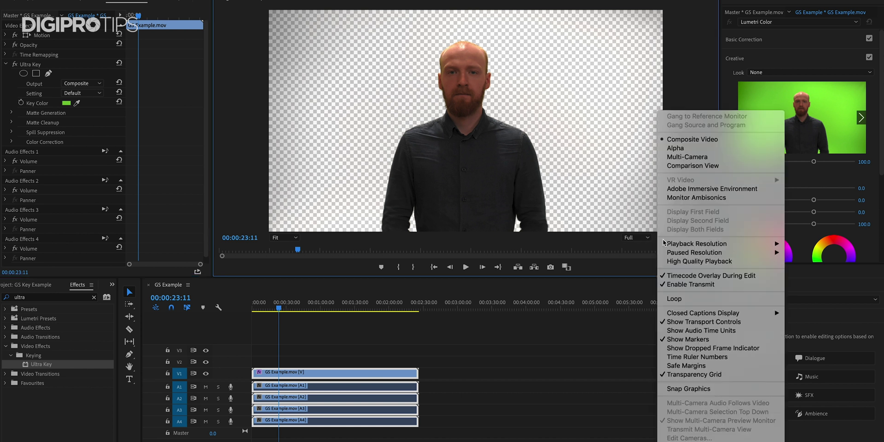
{"action": "left_click", "coordinate": [686, 376]}
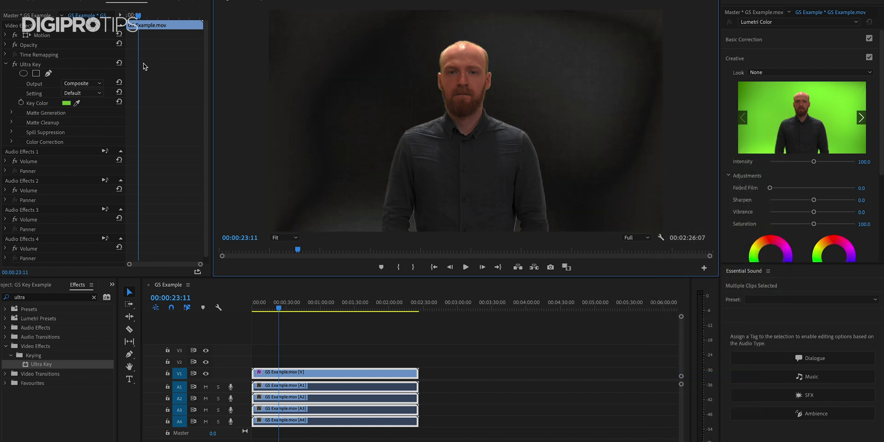
Set the Ultra Key output to Alpha Channel and its setting to Aggressive.
{"action": "left_click", "coordinate": [96, 84]}
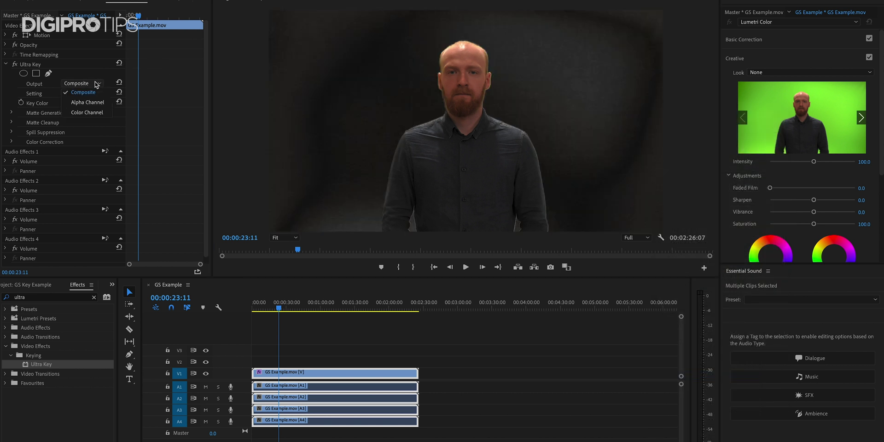
{"action": "left_click", "coordinate": [87, 102]}
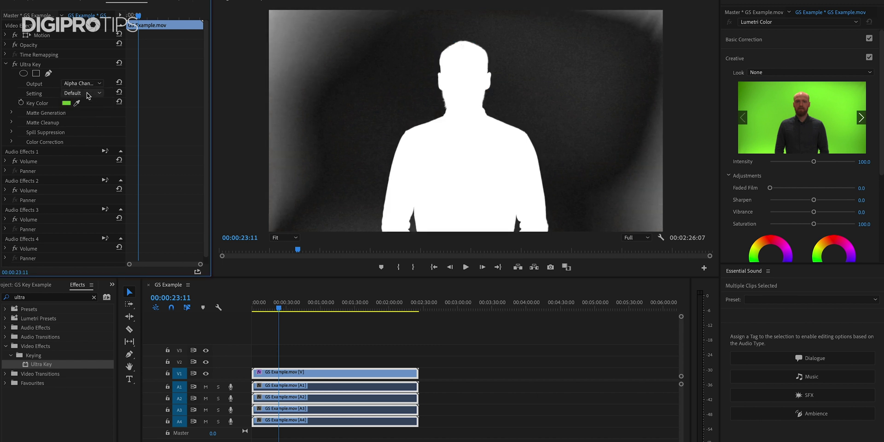
{"action": "left_click", "coordinate": [88, 94]}
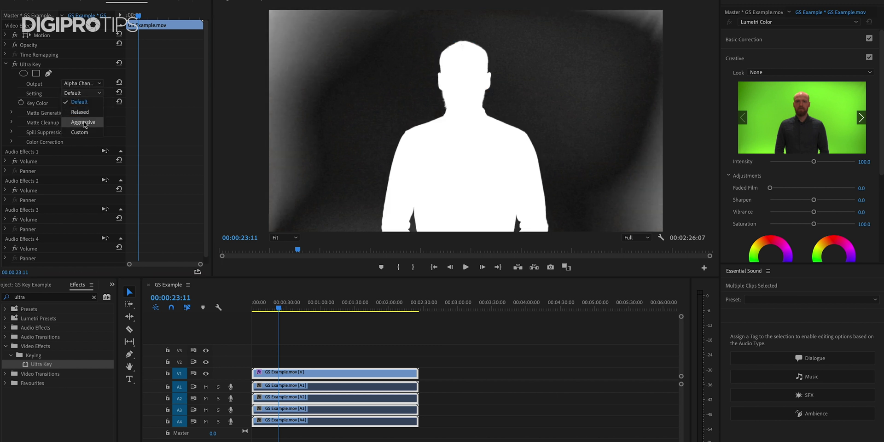
{"action": "left_click", "coordinate": [83, 122]}
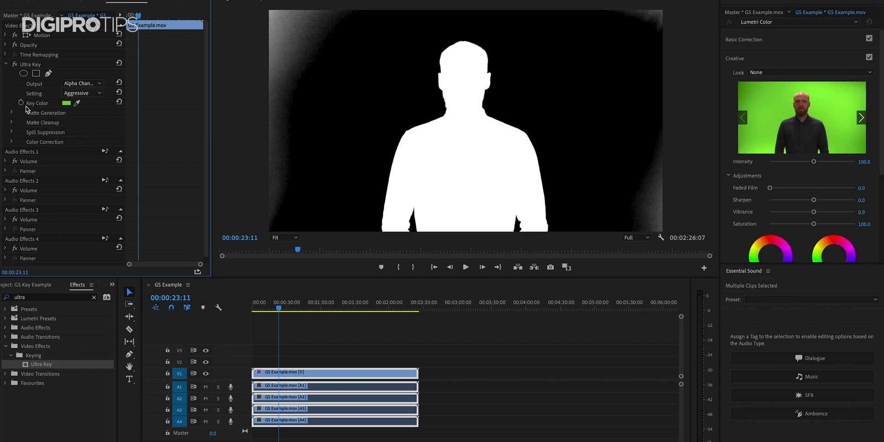
Draw a closed freeform Opacity mask loosely around the subject and his raised hands at 00:00:42:21, down to the frame's lower edge.
{"action": "left_click", "coordinate": [6, 45]}
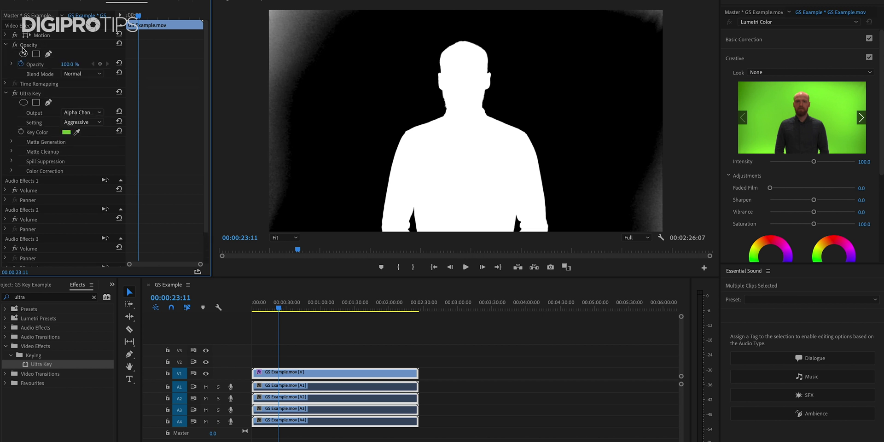
{"action": "left_click", "coordinate": [48, 54]}
{"action": "left_click", "coordinate": [325, 215]}
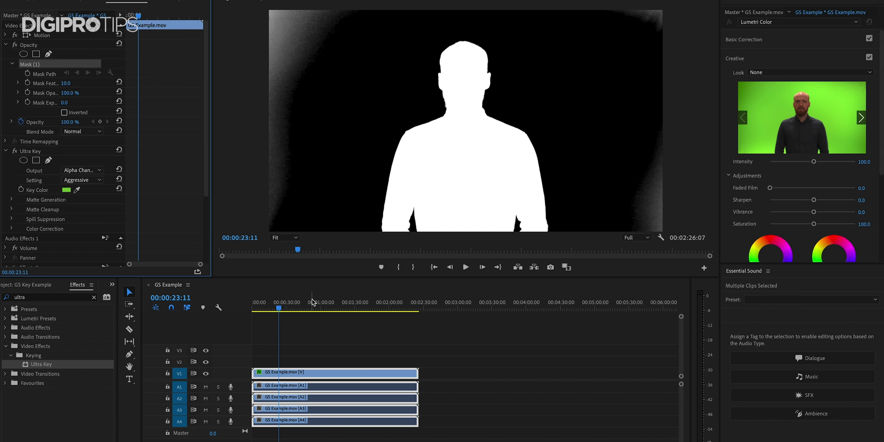
{"action": "left_click", "coordinate": [286, 308]}
{"action": "mouse_move", "coordinate": [289, 309]}
{"action": "left_mouse_down"}
{"action": "mouse_move", "coordinate": [338, 312]}
{"action": "mouse_move", "coordinate": [300, 311]}
{"action": "left_mouse_up"}
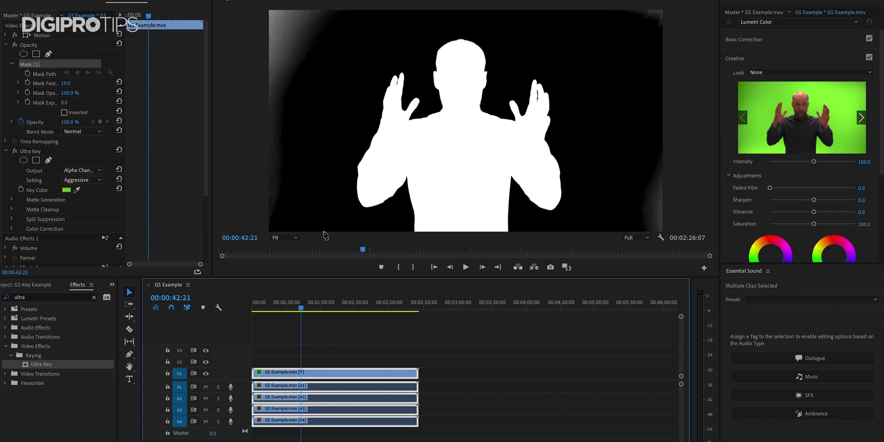
{"action": "left_click", "coordinate": [324, 230]}
{"action": "left_click", "coordinate": [330, 148]}
{"action": "left_click", "coordinate": [333, 102]}
{"action": "left_click", "coordinate": [346, 74]}
{"action": "left_click", "coordinate": [374, 45]}
{"action": "left_click", "coordinate": [444, 29]}
{"action": "left_click", "coordinate": [476, 27]}
{"action": "left_click", "coordinate": [558, 41]}
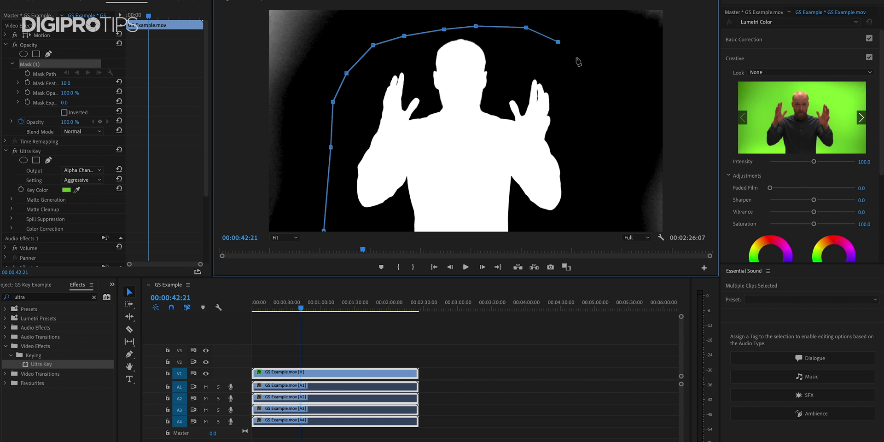
{"action": "left_click", "coordinate": [581, 66]}
{"action": "left_click", "coordinate": [608, 100]}
{"action": "left_click", "coordinate": [605, 147]}
{"action": "left_click", "coordinate": [603, 184]}
{"action": "left_click", "coordinate": [604, 217]}
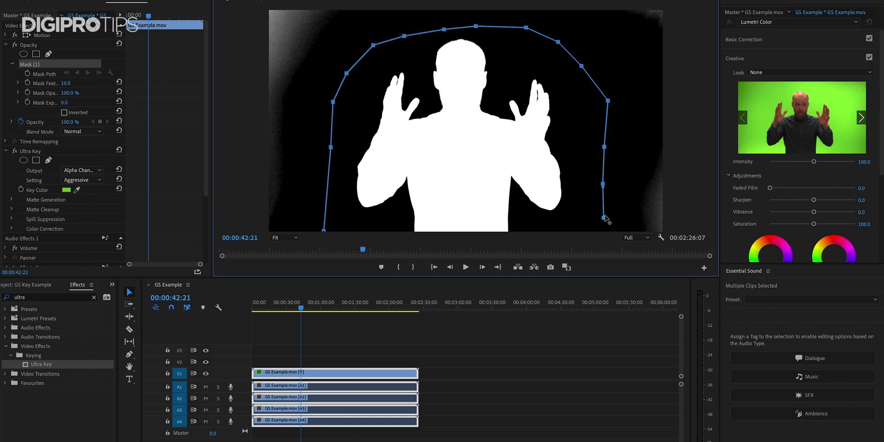
{"action": "left_click_drag", "start_coordinate": [604, 217], "coordinate": [603, 231]}
{"action": "left_click", "coordinate": [324, 229]}
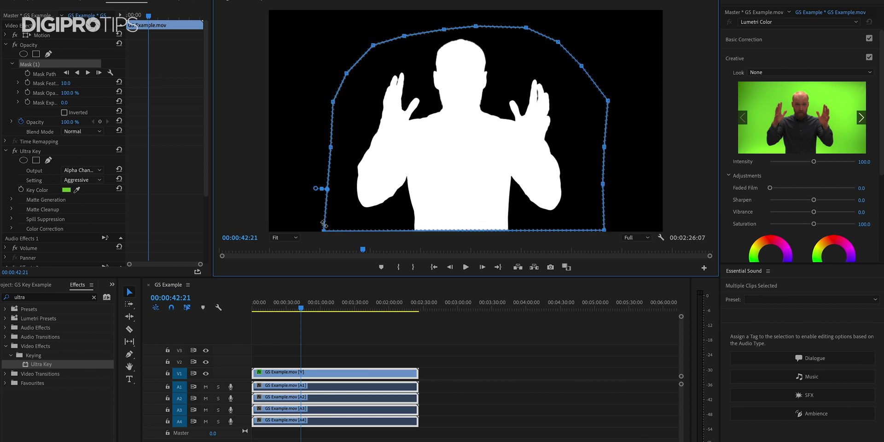
Set the opacity mask's feather to 0 and nudge the whole mask slightly down past the frame's lower edge.
{"action": "left_click_drag", "start_coordinate": [72, 83], "coordinate": [61, 84]}
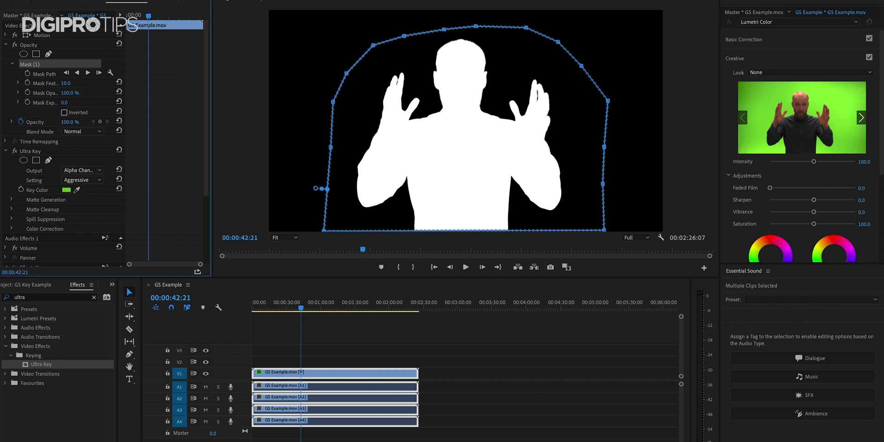
{"action": "left_click_drag", "start_coordinate": [410, 203], "coordinate": [406, 201]}
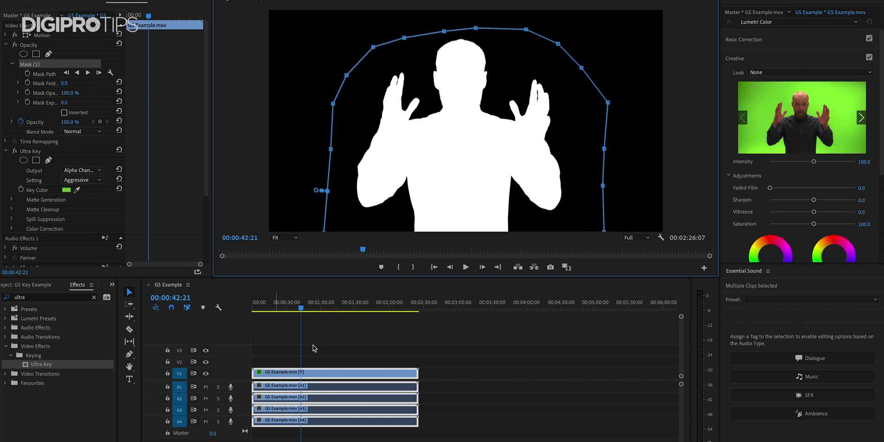
{"action": "left_click", "coordinate": [335, 343]}
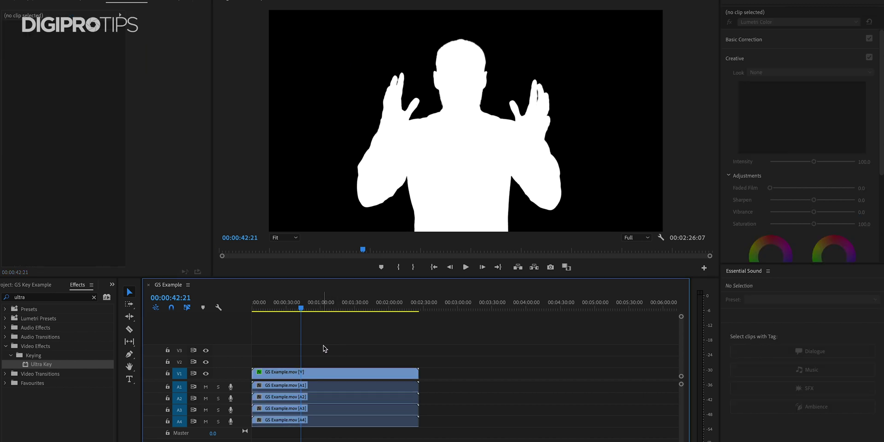
Set the Ultra Key output of the GS Example.mov clip back to Composite.
{"action": "left_click", "coordinate": [300, 372]}
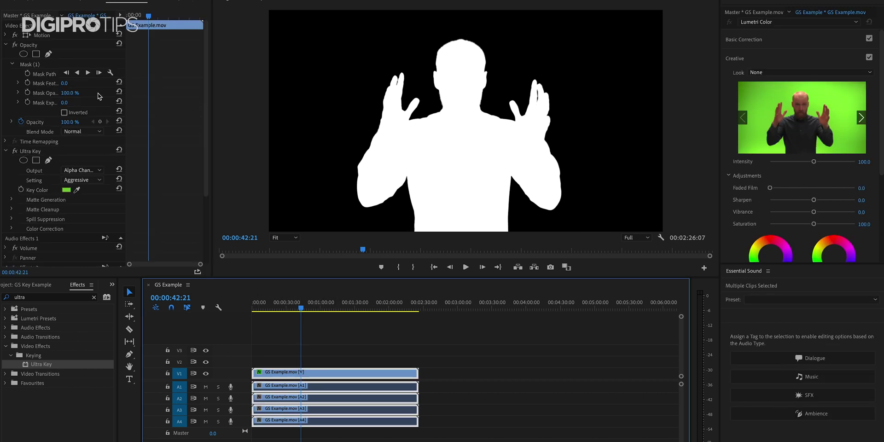
{"action": "left_click", "coordinate": [82, 171]}
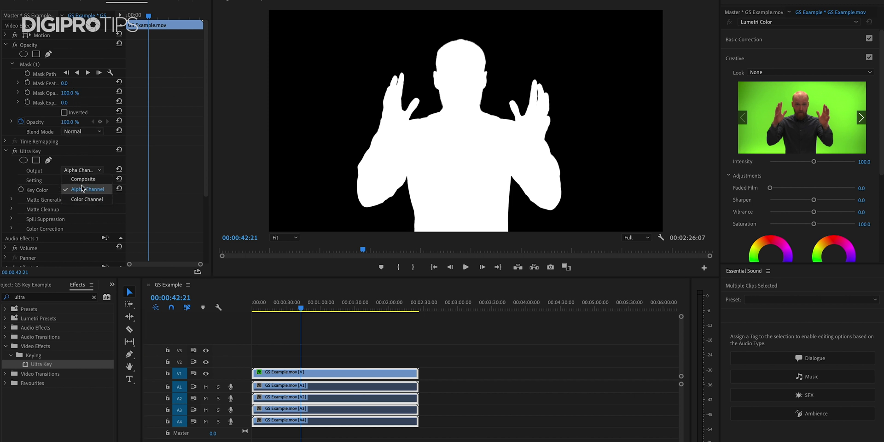
{"action": "left_click", "coordinate": [83, 179]}
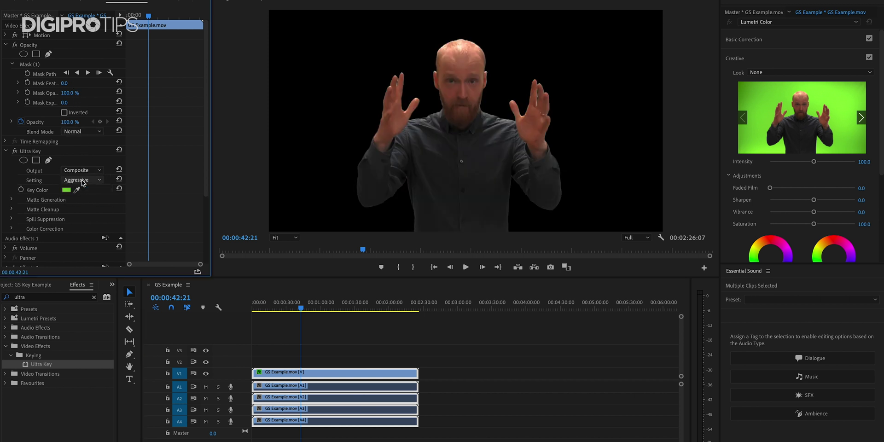
Examine the keyed edges around the face and raised hand at 200% and 400% magnification, and return the monitor view to Fit.
{"action": "left_click", "coordinate": [277, 239]}
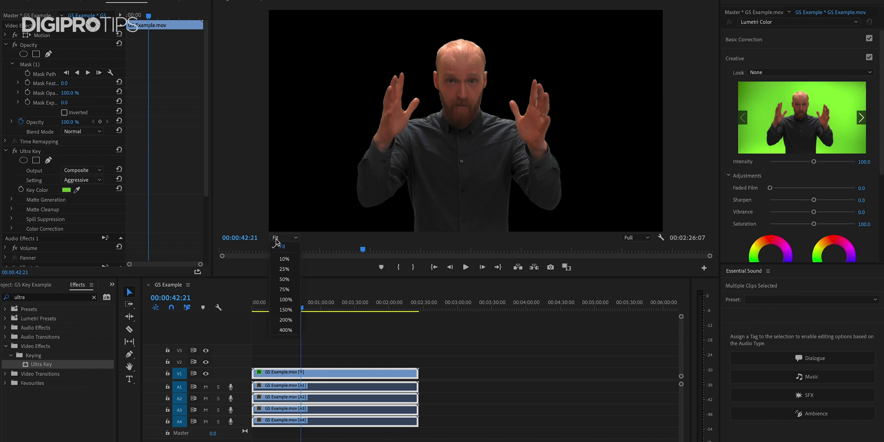
{"action": "left_click", "coordinate": [292, 320]}
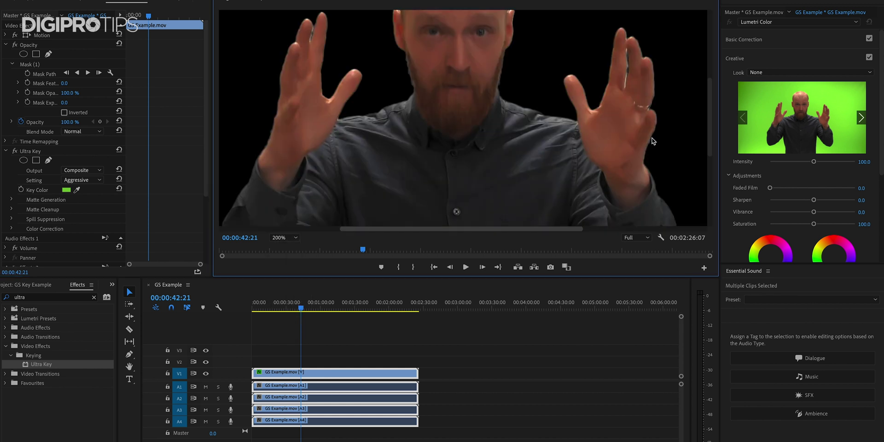
{"action": "left_click", "coordinate": [282, 238]}
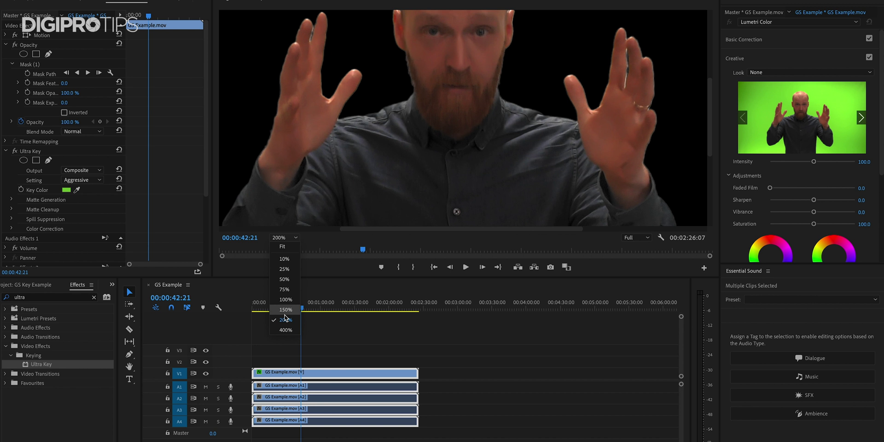
{"action": "left_click", "coordinate": [286, 330]}
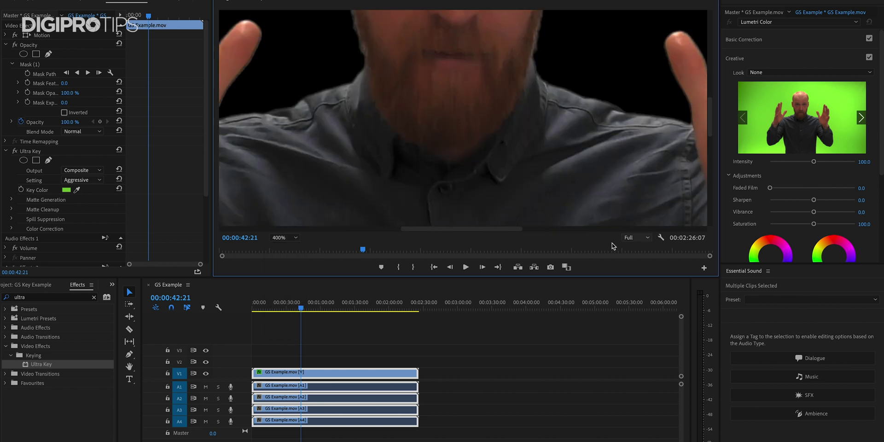
{"action": "left_click_drag", "start_coordinate": [512, 232], "coordinate": [557, 232]}
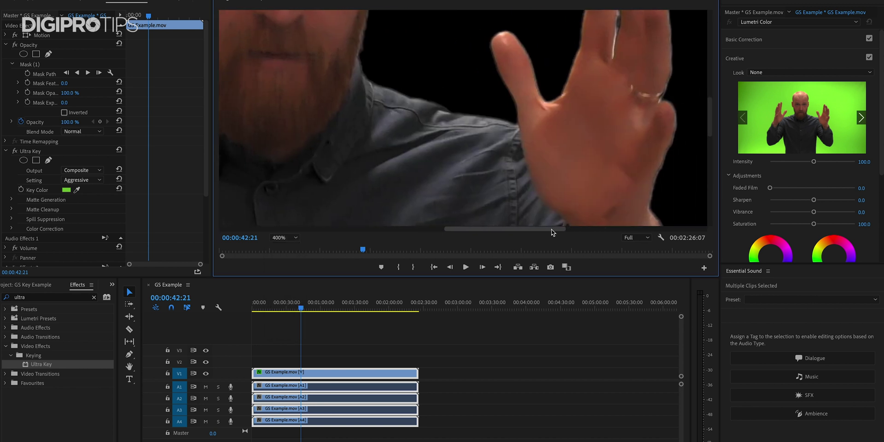
{"action": "left_click_drag", "start_coordinate": [710, 114], "coordinate": [709, 98]}
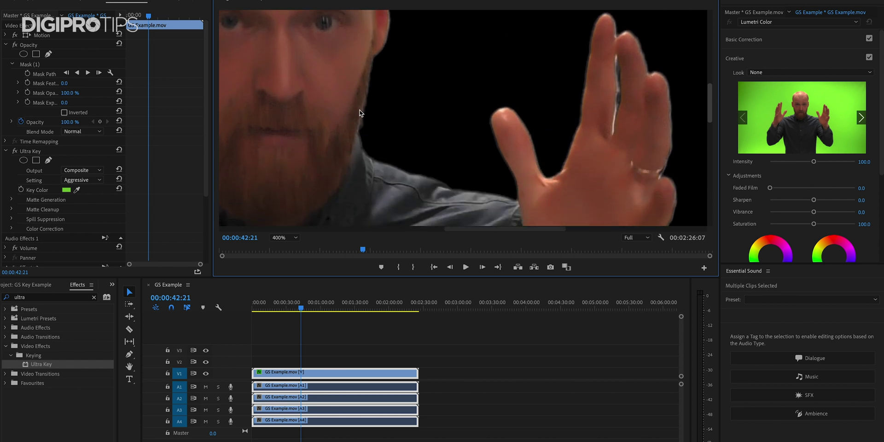
{"action": "left_click", "coordinate": [283, 238]}
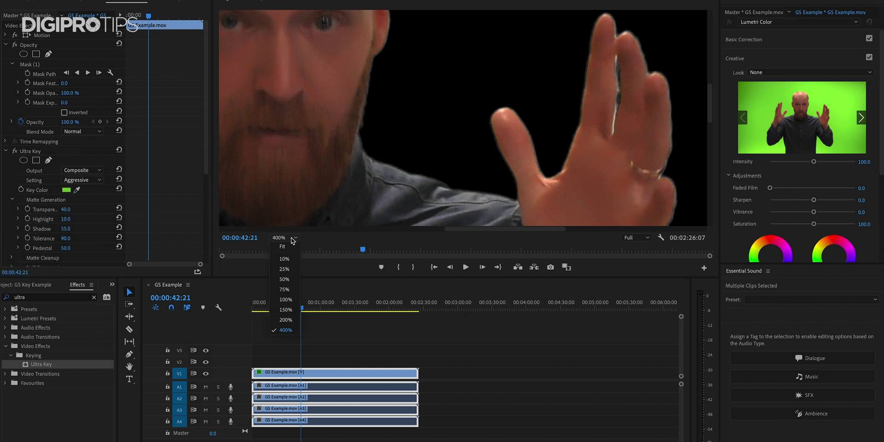
{"action": "left_click", "coordinate": [286, 249]}
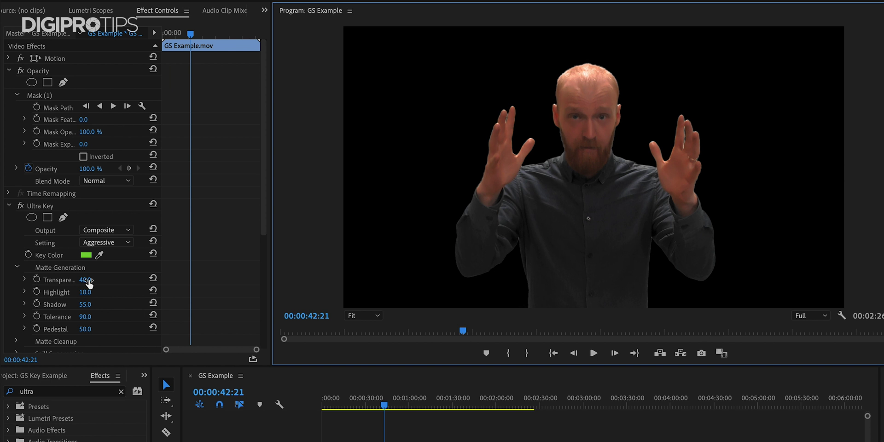
Set the Ultra Key transparency to 36, play the clip briefly and park the playhead at 00:00:42:01.
{"action": "mouse_move", "coordinate": [86, 280]}
{"action": "left_mouse_down"}
{"action": "mouse_move", "coordinate": [65, 280]}
{"action": "mouse_move", "coordinate": [124, 279]}
{"action": "mouse_move", "coordinate": [74, 279]}
{"action": "mouse_move", "coordinate": [82, 280]}
{"action": "left_mouse_up"}
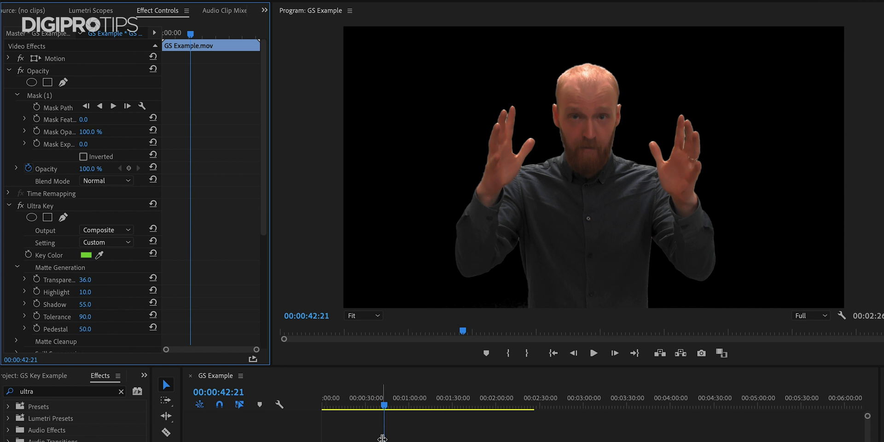
{"action": "key", "text": "space"}
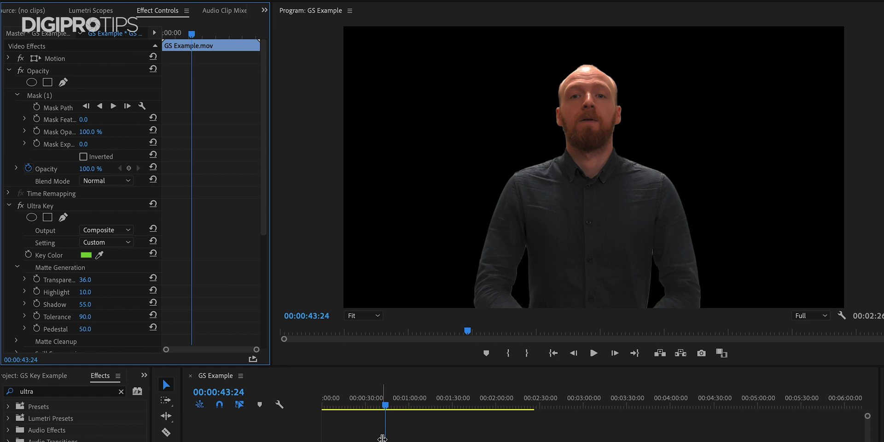
{"action": "left_click", "coordinate": [384, 405]}
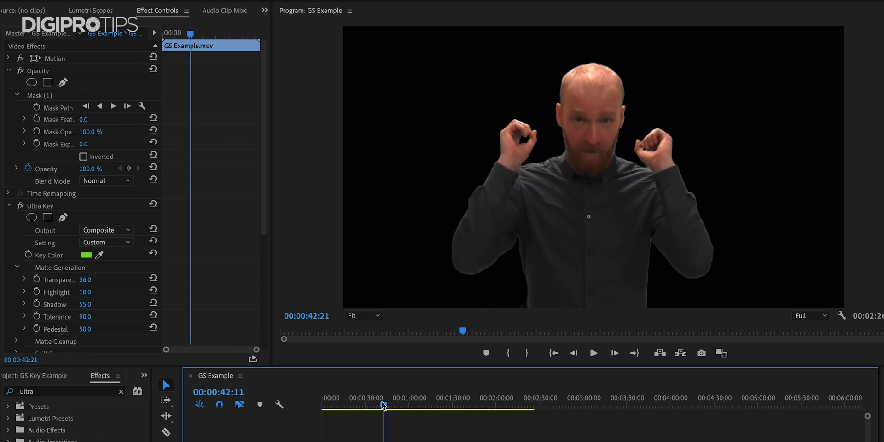
{"action": "left_click_drag", "start_coordinate": [382, 402], "coordinate": [384, 404]}
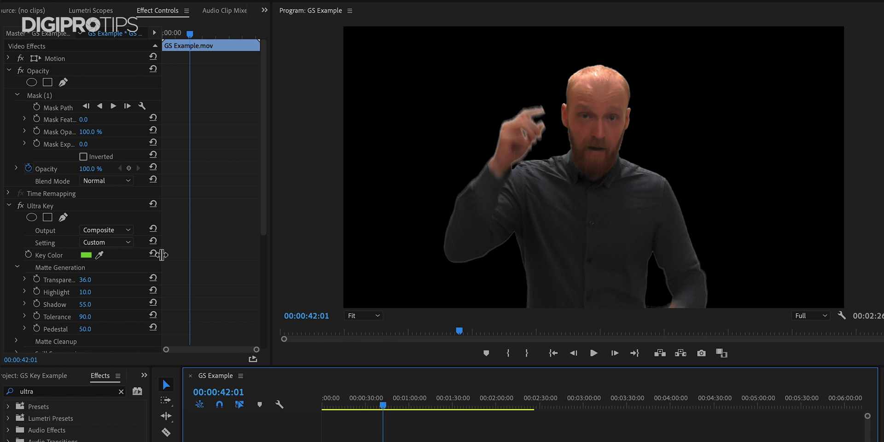
Set the Ultra Key matte generation highlight and shadow to 0.
{"action": "left_click_drag", "start_coordinate": [91, 293], "coordinate": [91, 292]}
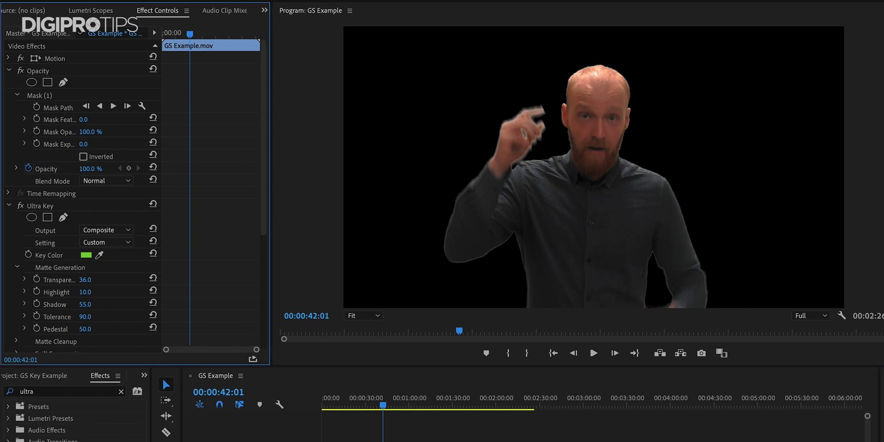
{"action": "mouse_move", "coordinate": [85, 292]}
{"action": "left_mouse_down"}
{"action": "mouse_move", "coordinate": [126, 292]}
{"action": "mouse_move", "coordinate": [80, 292]}
{"action": "left_mouse_up"}
{"action": "key", "text": "ctrl+z"}
{"action": "mouse_move", "coordinate": [85, 292]}
{"action": "left_mouse_down"}
{"action": "mouse_move", "coordinate": [95, 292]}
{"action": "mouse_move", "coordinate": [82, 292]}
{"action": "left_mouse_up"}
{"action": "left_click_drag", "start_coordinate": [89, 305], "coordinate": [55, 304]}
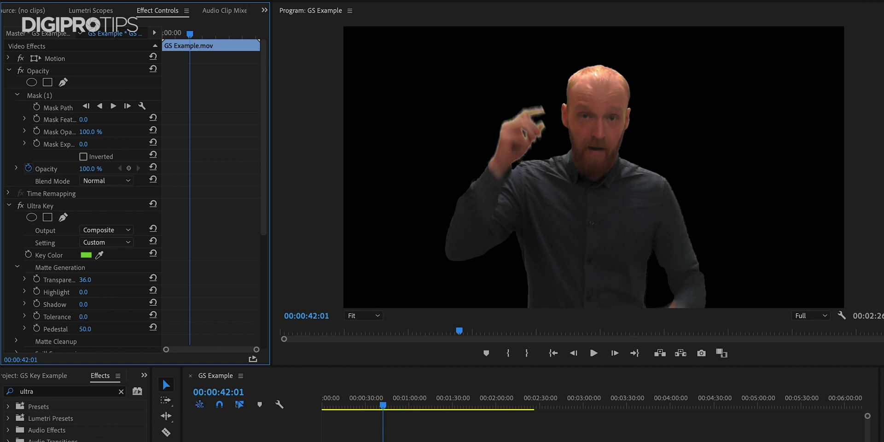
Test lower tolerance values on the raised hand's edge at 400% magnification, leave tolerance at 90 and set the pedestal to 100.
{"action": "left_click_drag", "start_coordinate": [95, 317], "coordinate": [142, 300]}
{"action": "left_click", "coordinate": [378, 316]}
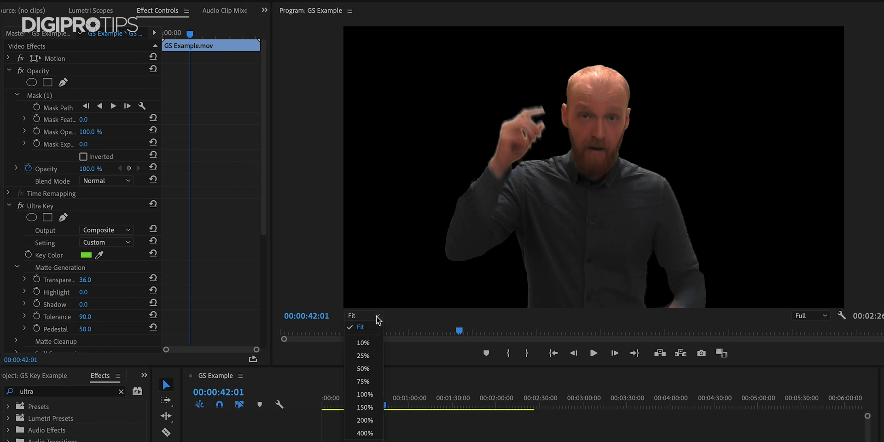
{"action": "left_click", "coordinate": [365, 433]}
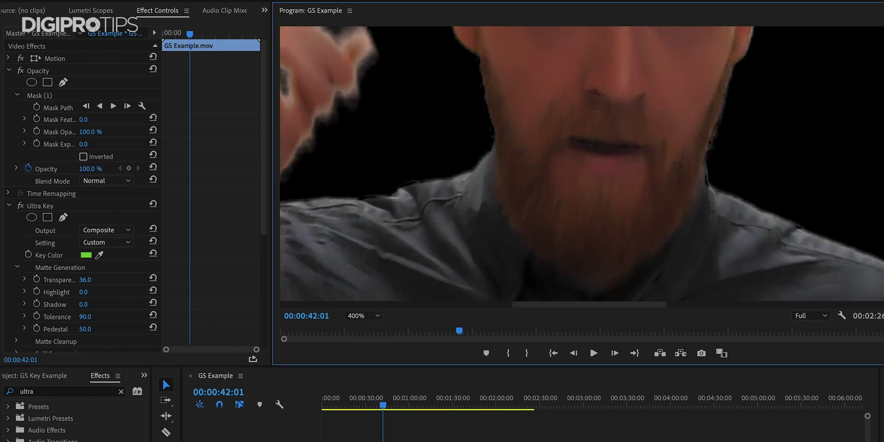
{"action": "left_click_drag", "start_coordinate": [594, 305], "coordinate": [548, 322]}
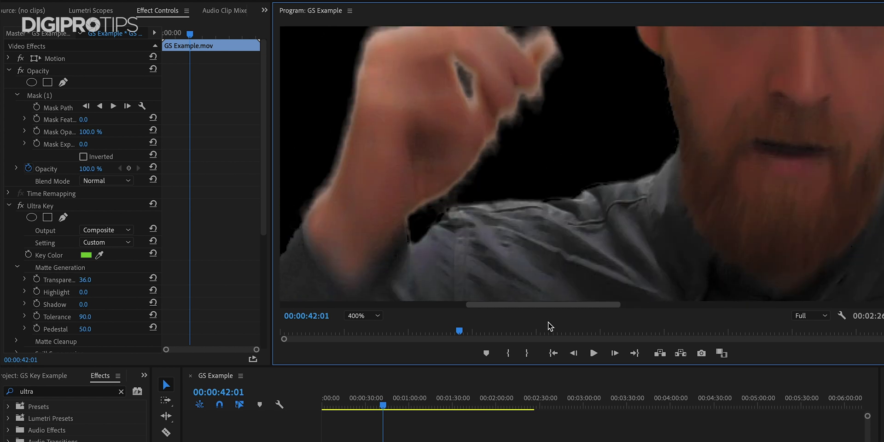
{"action": "left_click", "coordinate": [114, 318]}
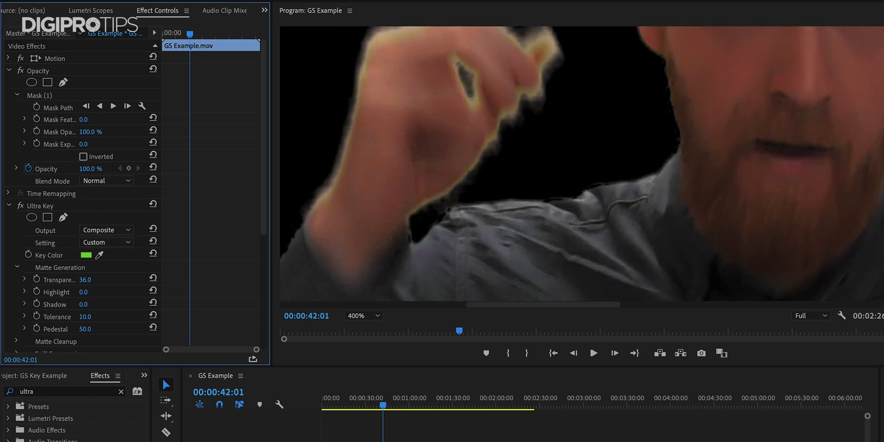
{"action": "left_click_drag", "start_coordinate": [95, 317], "coordinate": [122, 328]}
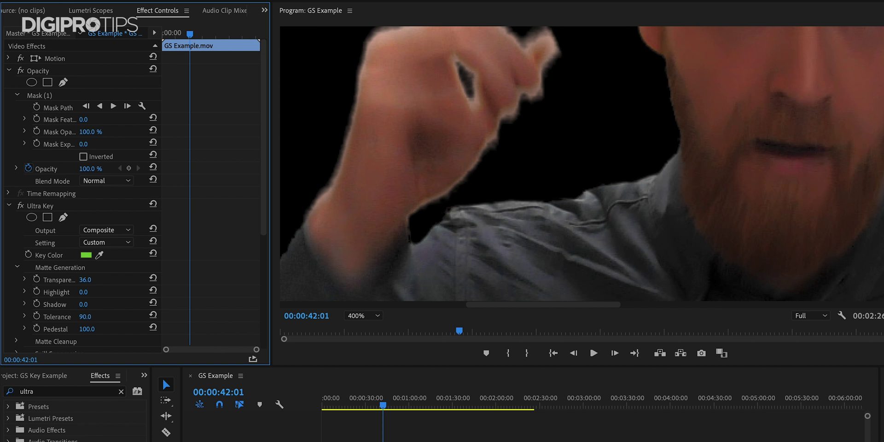
{"action": "left_click", "coordinate": [375, 316]}
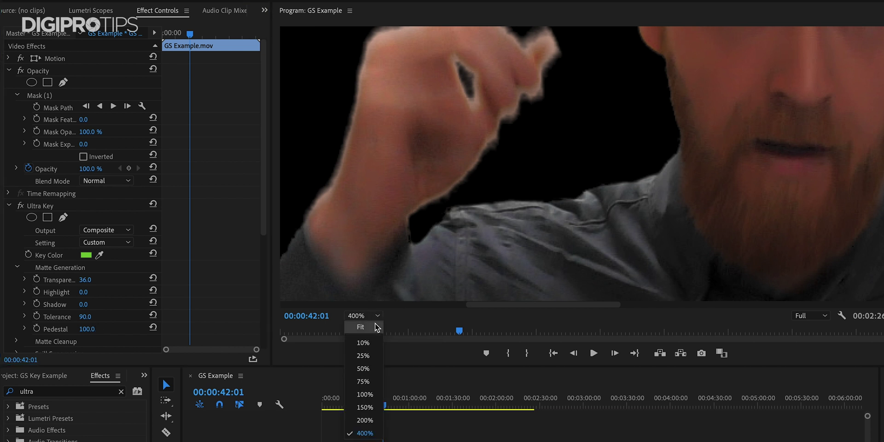
{"action": "left_click", "coordinate": [380, 326]}
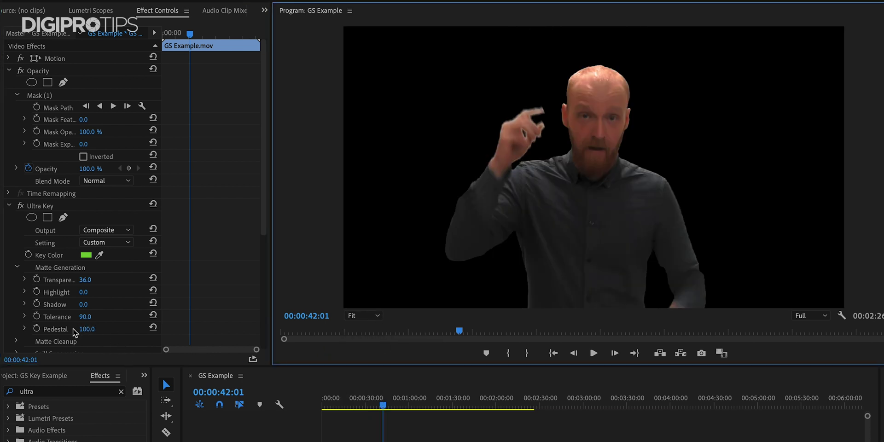
Set the Ultra Key matte cleanup choke to 20.
{"action": "left_click", "coordinate": [18, 268]}
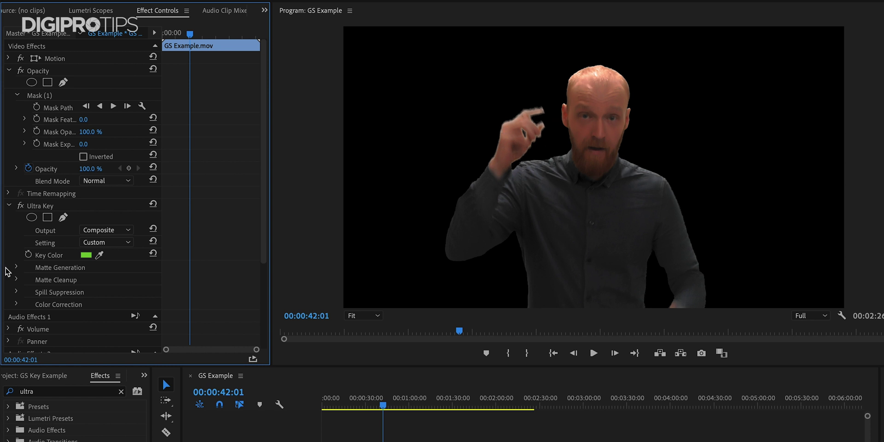
{"action": "left_click", "coordinate": [17, 279]}
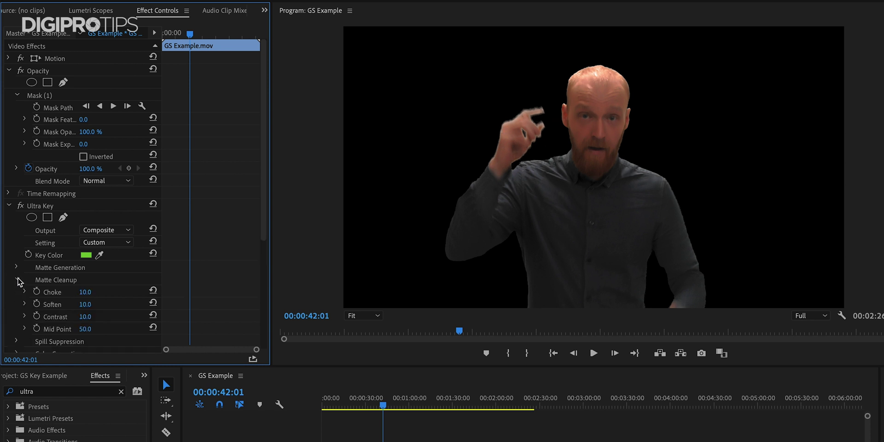
{"action": "left_click", "coordinate": [86, 292]}
{"action": "type", "text": "20"}
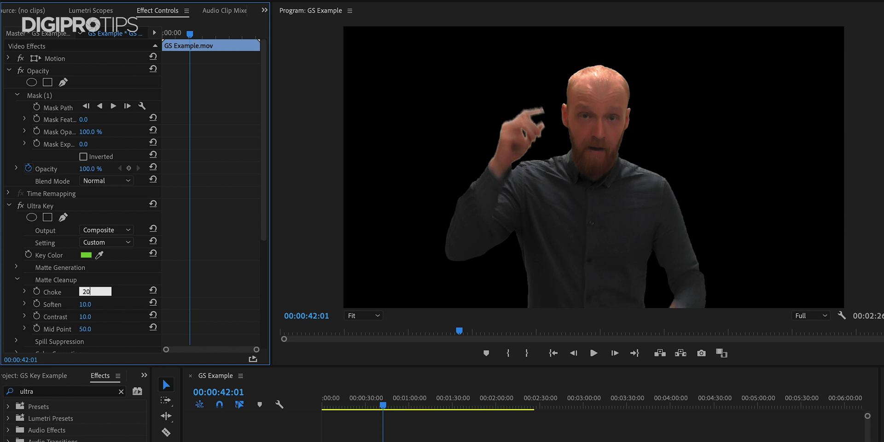
{"action": "key", "text": "Return"}
Magnify the raised hand to 400%, compare choke values on its edge and set the choke to 24.
{"action": "left_click", "coordinate": [372, 316]}
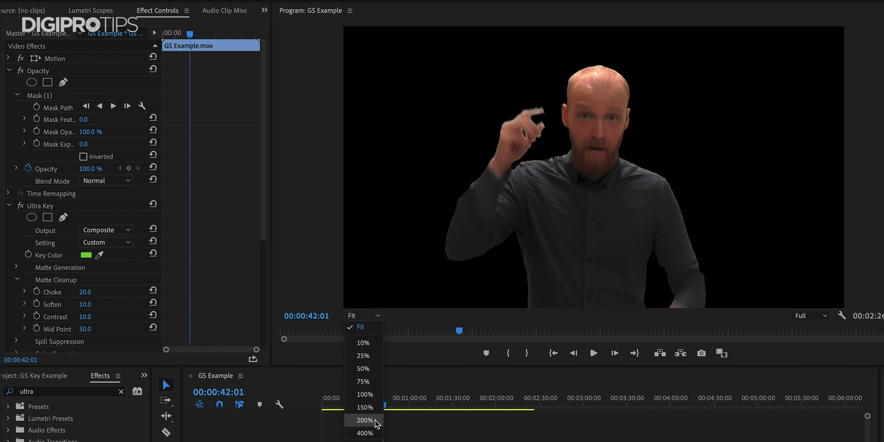
{"action": "left_click", "coordinate": [369, 433]}
{"action": "left_click_drag", "start_coordinate": [521, 307], "coordinate": [451, 305]}
{"action": "scroll", "coordinate": [582, 164], "scroll_direction": "up", "scroll_amount": 5}
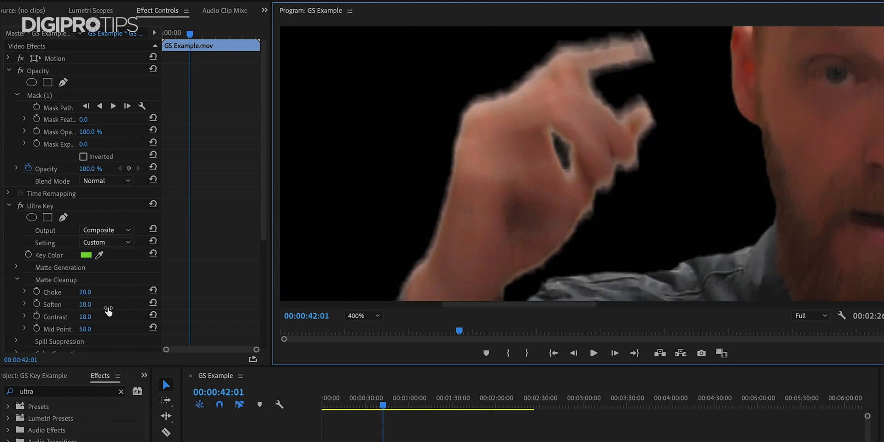
{"action": "left_click", "coordinate": [86, 292]}
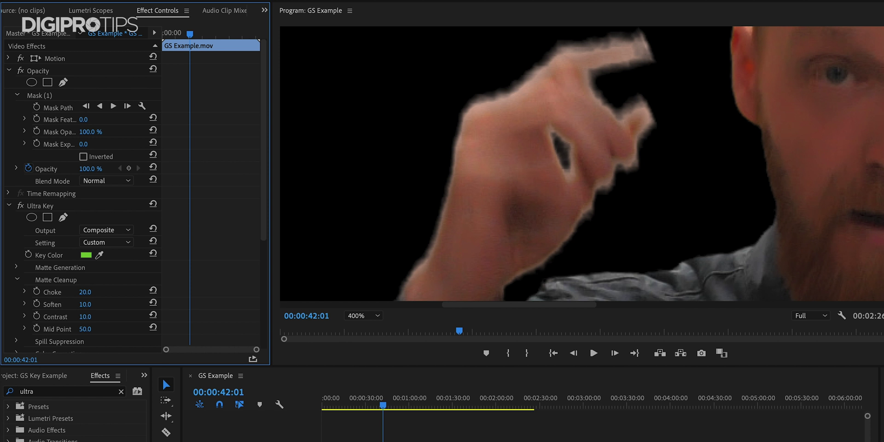
{"action": "mouse_move", "coordinate": [85, 292]}
{"action": "left_mouse_down"}
{"action": "mouse_move", "coordinate": [78, 292]}
{"action": "mouse_move", "coordinate": [124, 292]}
{"action": "mouse_move", "coordinate": [82, 292]}
{"action": "left_mouse_up"}
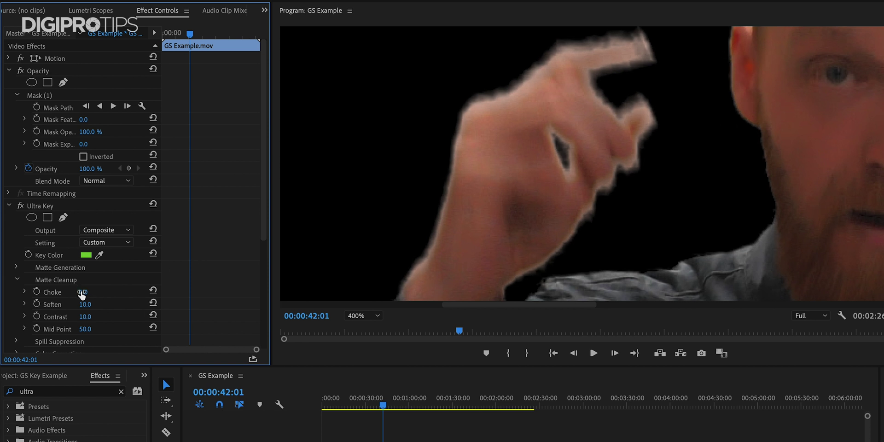
{"action": "left_click_drag", "start_coordinate": [82, 293], "coordinate": [93, 292]}
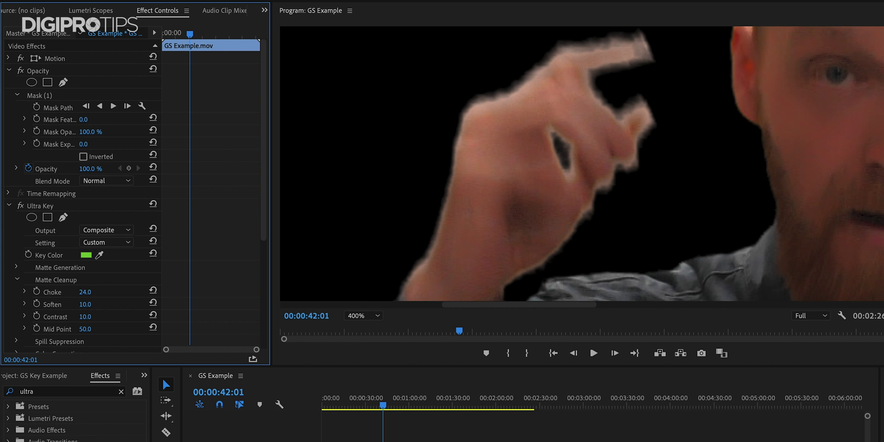
Set the matte cleanup soften to 29, and both contrast and mid point to 100.
{"action": "mouse_move", "coordinate": [85, 305]}
{"action": "left_mouse_down"}
{"action": "mouse_move", "coordinate": [122, 304]}
{"action": "mouse_move", "coordinate": [86, 304]}
{"action": "mouse_move", "coordinate": [100, 305]}
{"action": "left_mouse_up"}
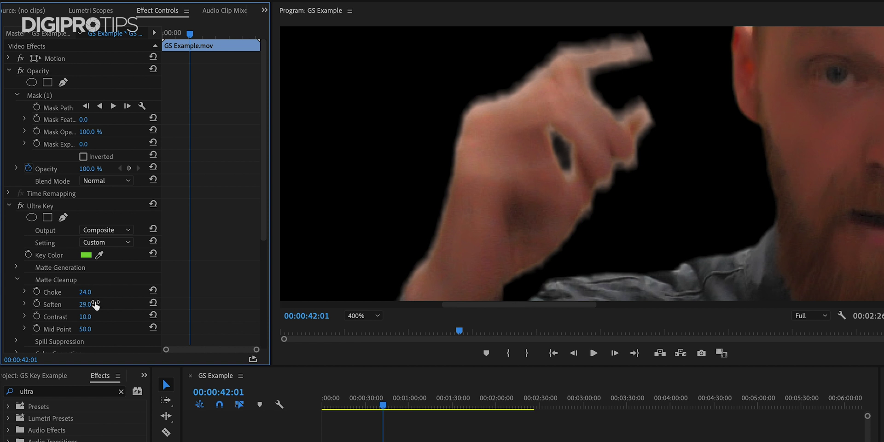
{"action": "left_click_drag", "start_coordinate": [83, 316], "coordinate": [108, 329]}
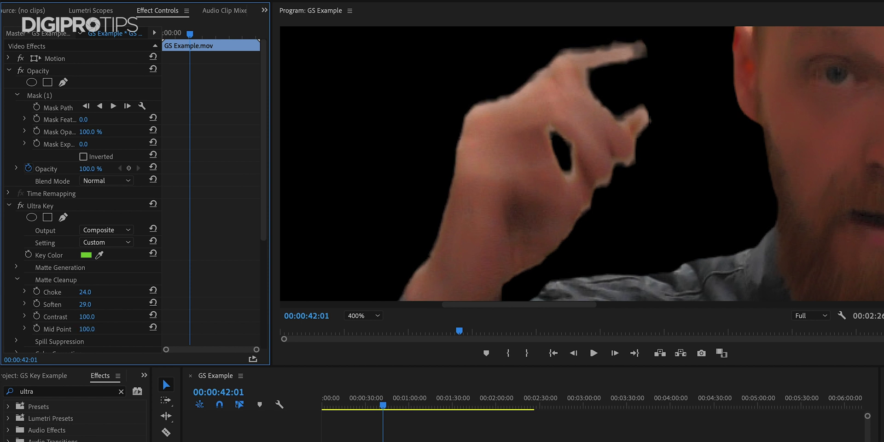
{"action": "left_click", "coordinate": [17, 281]}
Fine-tune the Ultra Key spill amount, trying 44 and 48, while comparing the edges of the head and raised hand at 400%.
{"action": "left_click", "coordinate": [17, 292]}
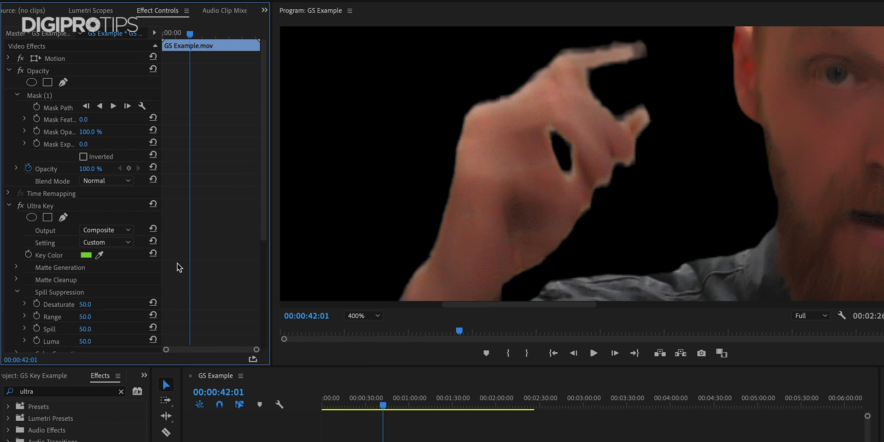
{"action": "scroll", "coordinate": [511, 302], "scroll_direction": "left", "scroll_amount": 5}
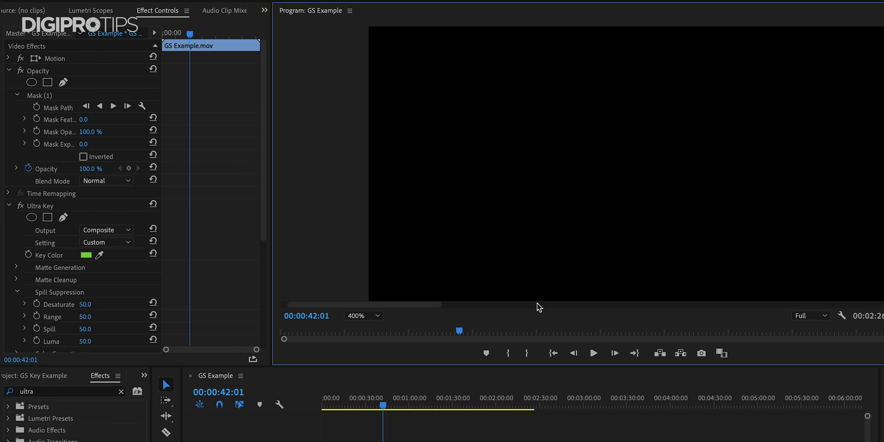
{"action": "left_click_drag", "start_coordinate": [443, 306], "coordinate": [681, 306]}
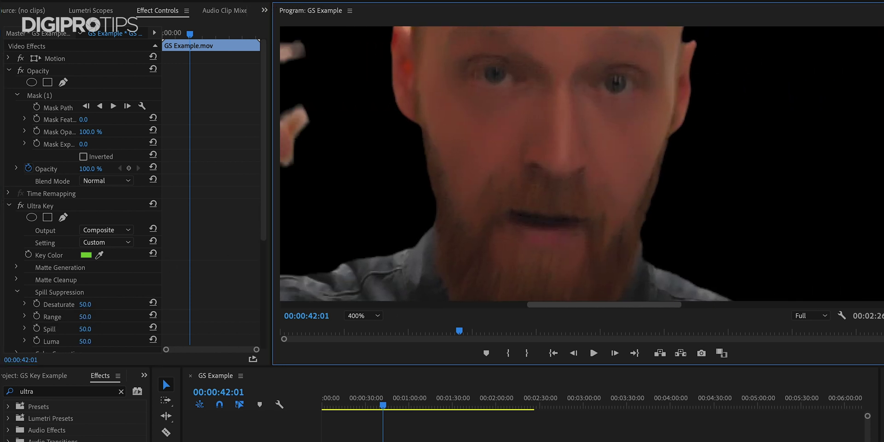
{"action": "scroll", "coordinate": [527, 184], "scroll_direction": "up", "scroll_amount": 6}
{"action": "scroll", "coordinate": [527, 184], "scroll_direction": "down", "scroll_amount": 2}
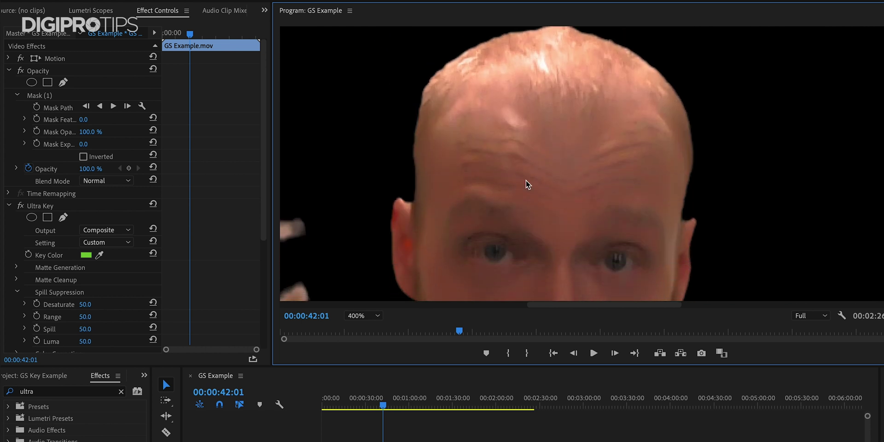
{"action": "left_click_drag", "start_coordinate": [86, 329], "coordinate": [120, 328]}
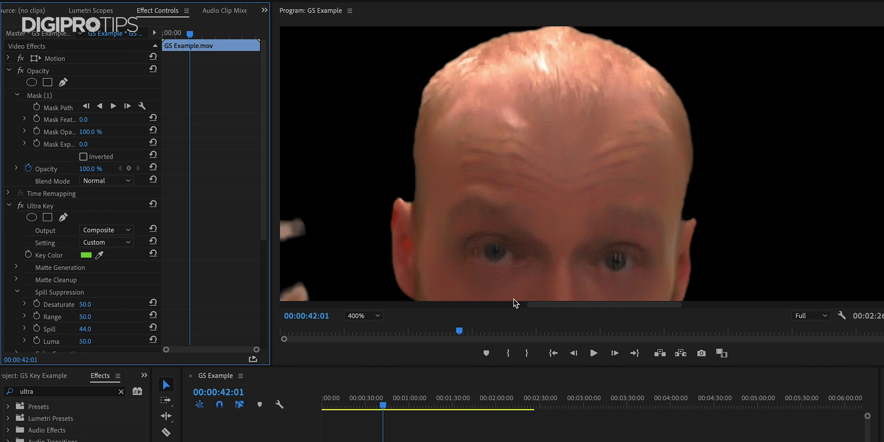
{"action": "left_click_drag", "start_coordinate": [543, 305], "coordinate": [490, 308]}
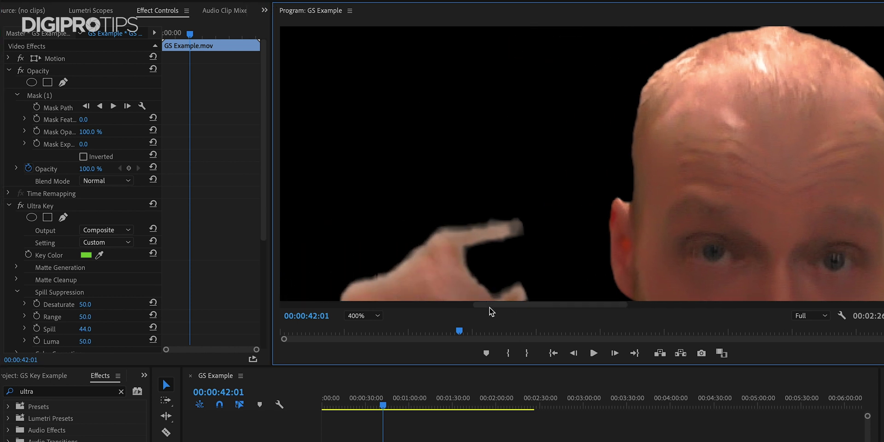
{"action": "left_click_drag", "start_coordinate": [86, 329], "coordinate": [89, 329]}
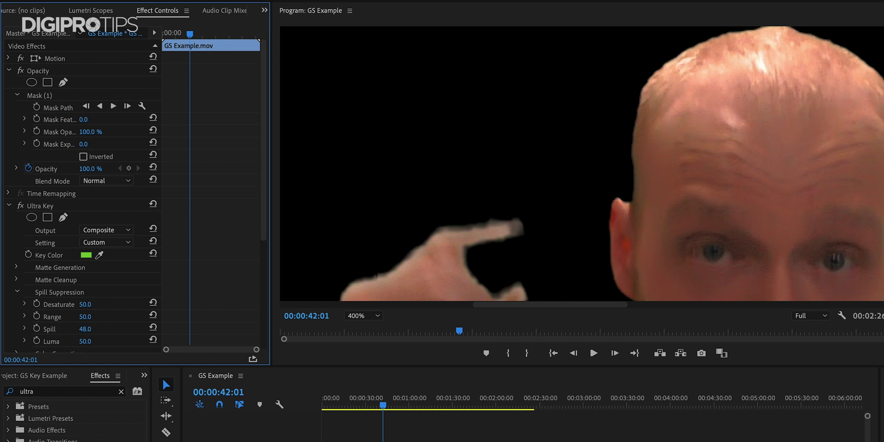
{"action": "left_click_drag", "start_coordinate": [92, 329], "coordinate": [95, 330]}
{"action": "left_click", "coordinate": [17, 292]}
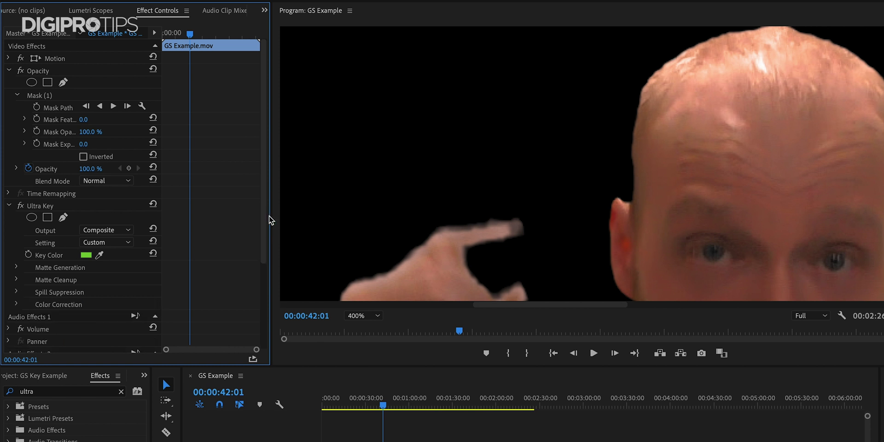
Collapse the Ultra Key settings, return the monitor to Fit, deselect the clip and play the keyed result.
{"action": "scroll", "coordinate": [264, 231], "scroll_direction": "down", "scroll_amount": 2}
{"action": "left_click", "coordinate": [17, 264]}
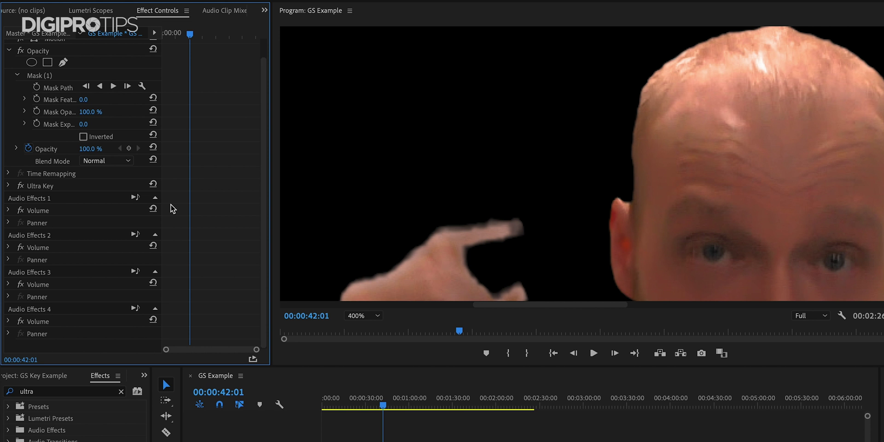
{"action": "left_click", "coordinate": [378, 315]}
{"action": "left_click", "coordinate": [378, 322]}
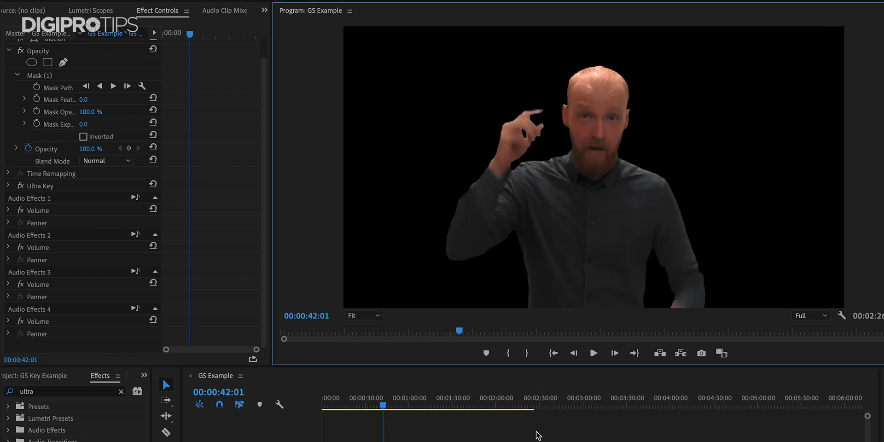
{"action": "key", "text": "ctrl+shift+a"}
{"action": "key", "text": "space"}
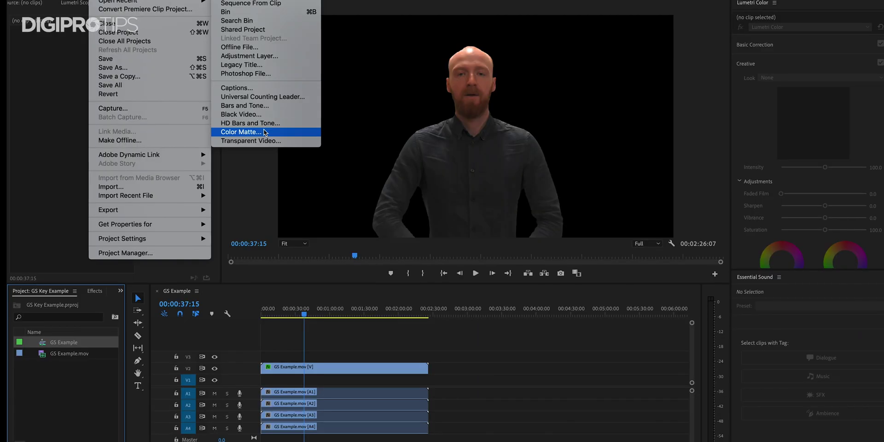
Create a new color matte in a muted dark red, keeping the default name Color Matte.
{"action": "left_click", "coordinate": [240, 132]}
{"action": "left_click", "coordinate": [509, 256]}
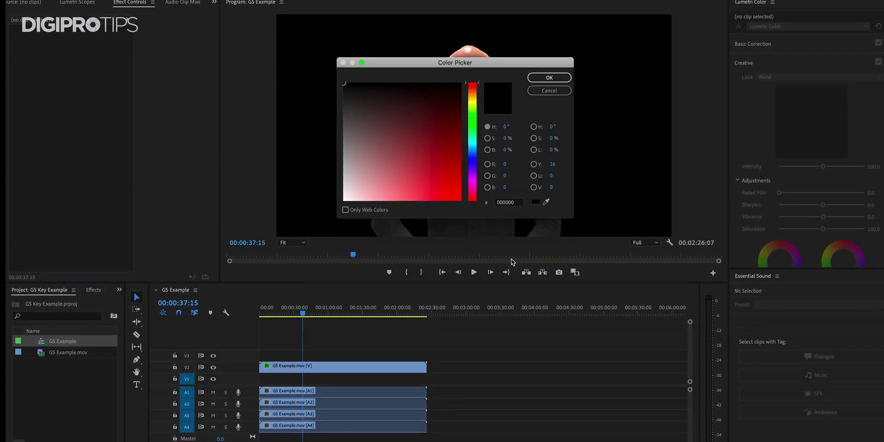
{"action": "left_click", "coordinate": [391, 146]}
{"action": "left_click", "coordinate": [549, 77]}
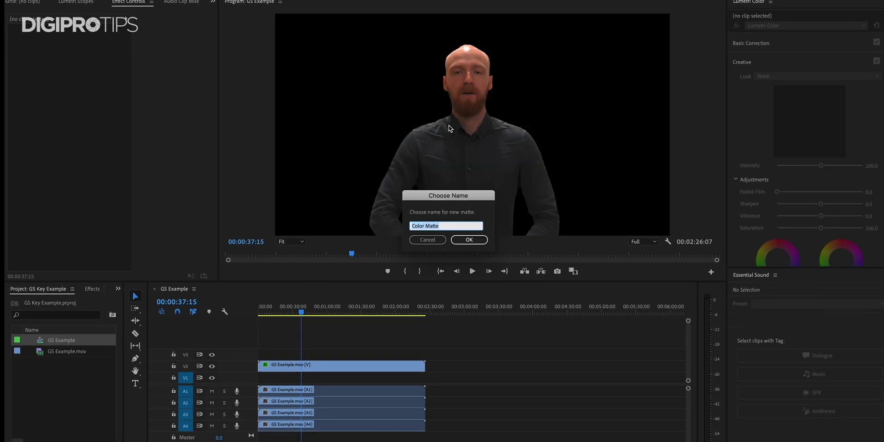
{"action": "left_click", "coordinate": [468, 239]}
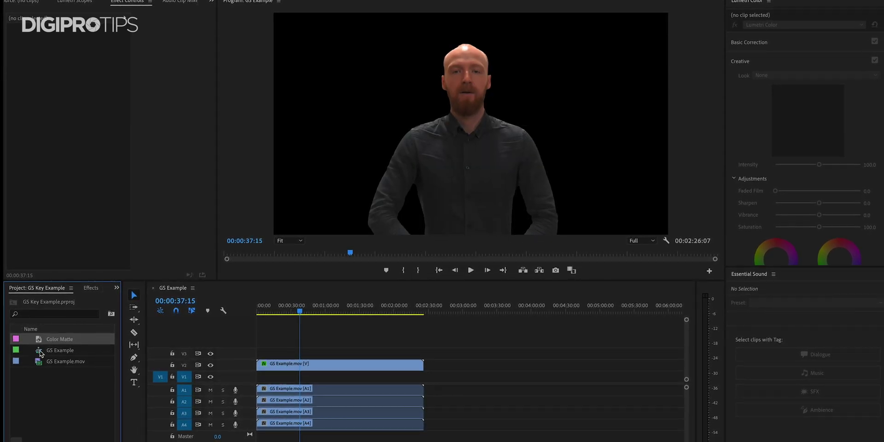
Place the color matte on V1 beneath the keyed clip, extend it to the clip's full length, and play the composite.
{"action": "left_click_drag", "start_coordinate": [41, 341], "coordinate": [422, 375]}
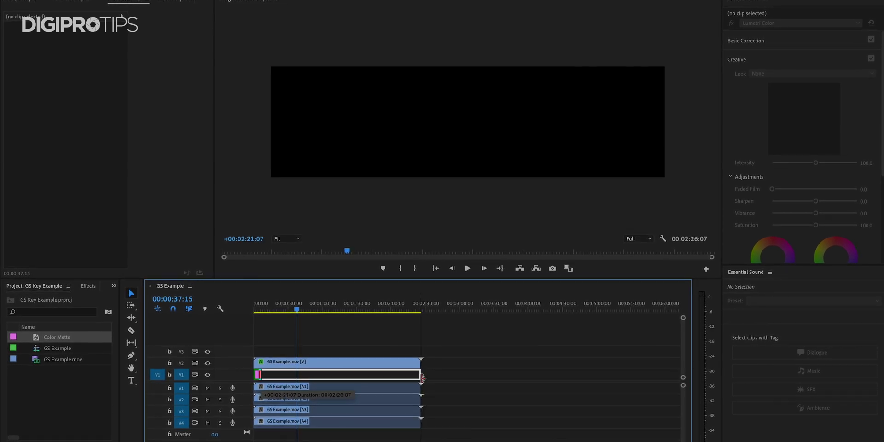
{"action": "key", "text": "space"}
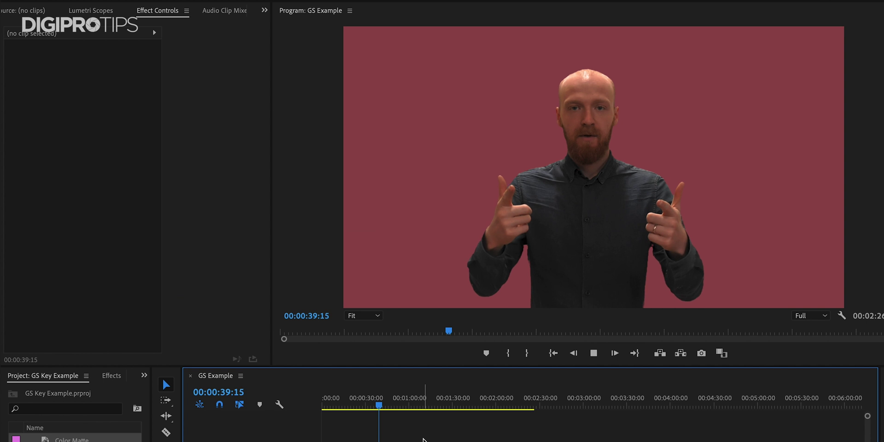
{"action": "key", "text": "space"}
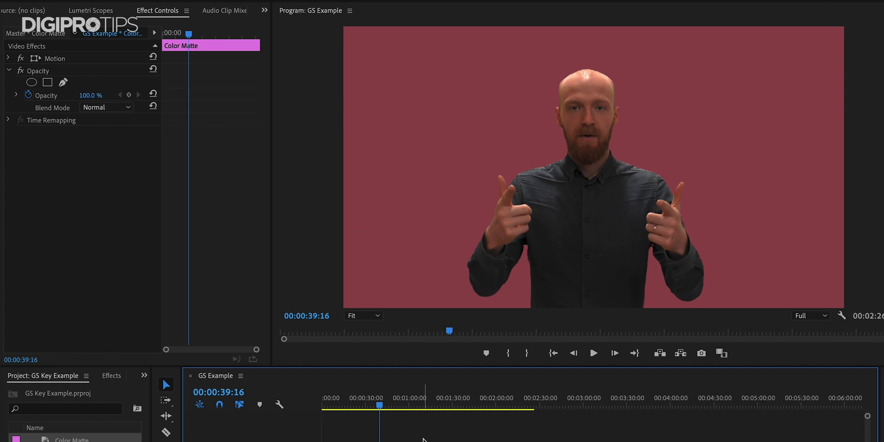
Magnify the shirt collar to 400% at 00:00:39:14 and set the keyed clip's Ultra Key matte generation transparency to 22.
{"action": "key", "text": "Left"}
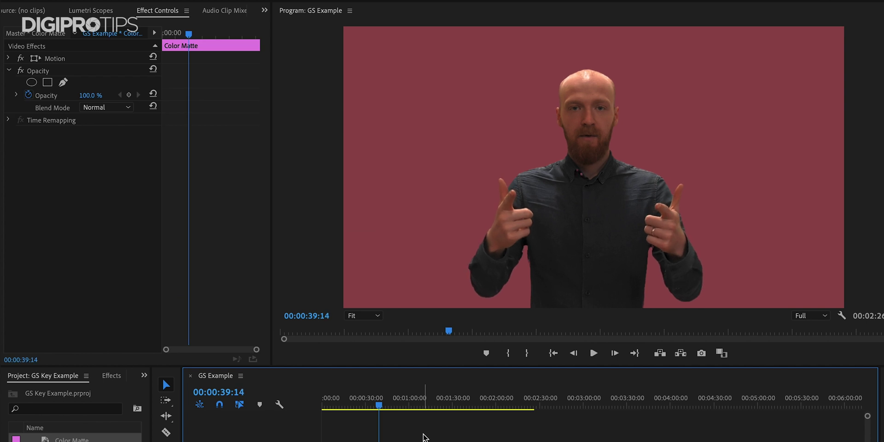
{"action": "left_click", "coordinate": [371, 316]}
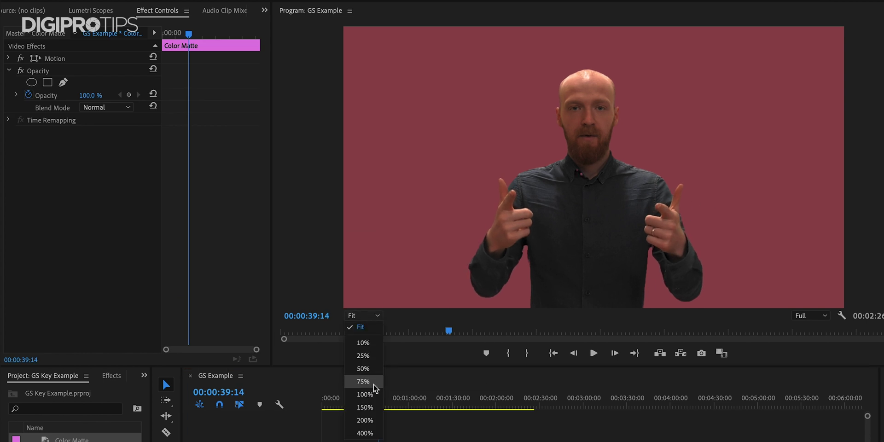
{"action": "left_click", "coordinate": [364, 433]}
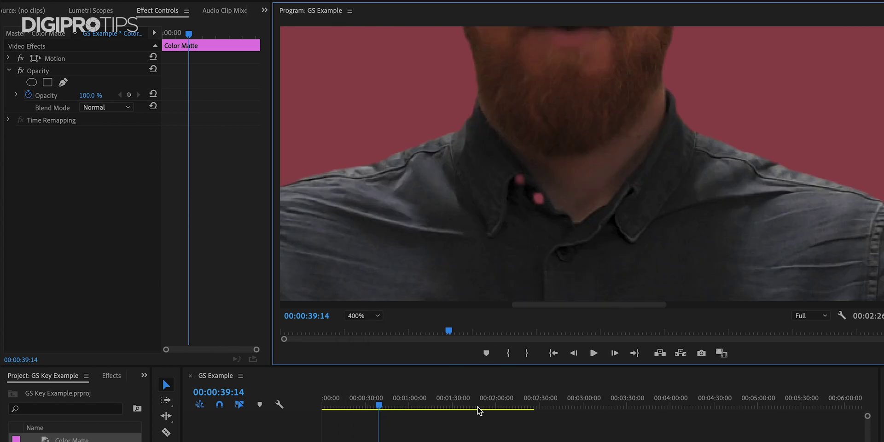
{"action": "left_click", "coordinate": [417, 390]}
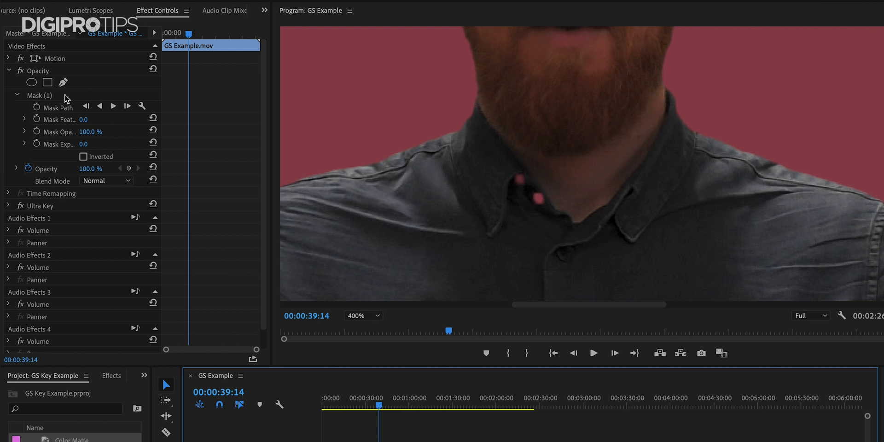
{"action": "left_click", "coordinate": [8, 205]}
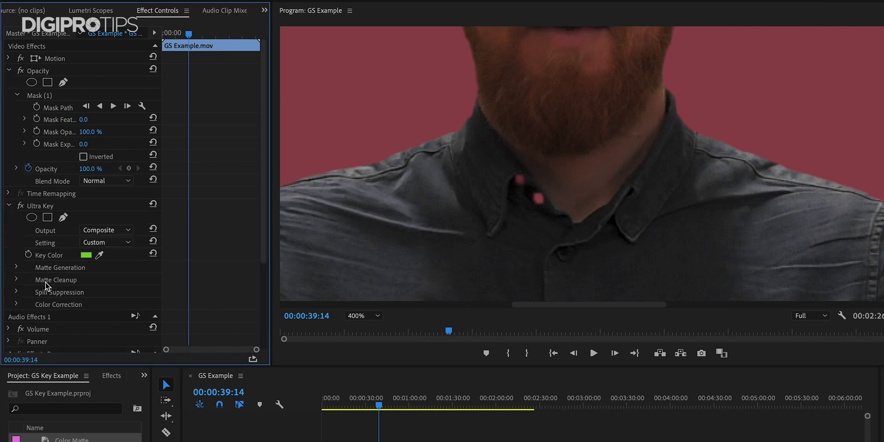
{"action": "left_click", "coordinate": [16, 268]}
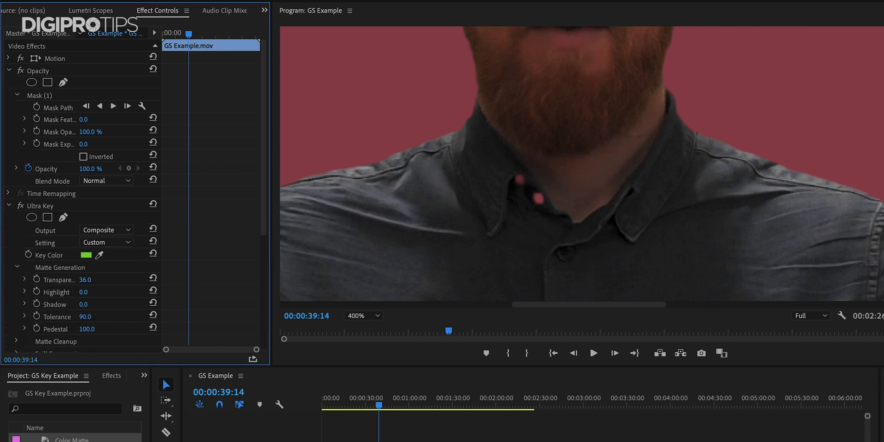
{"action": "mouse_move", "coordinate": [85, 279]}
{"action": "left_mouse_down"}
{"action": "mouse_move", "coordinate": [104, 280]}
{"action": "mouse_move", "coordinate": [77, 279]}
{"action": "mouse_move", "coordinate": [86, 279]}
{"action": "left_mouse_up"}
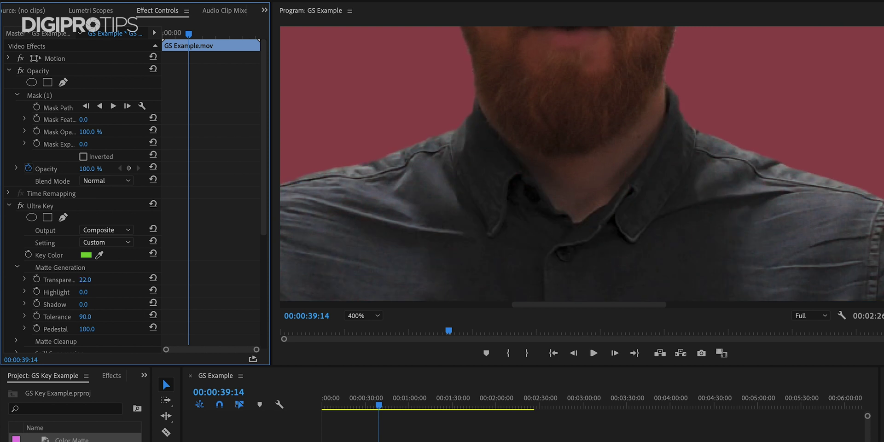
Return the monitor to Fit and replay the section from about 38 seconds to check the key over the red background.
{"action": "left_click", "coordinate": [364, 315]}
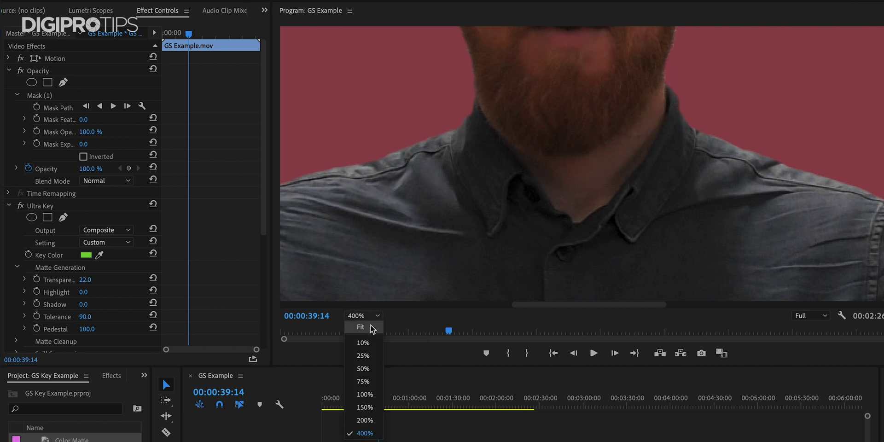
{"action": "left_click", "coordinate": [369, 327]}
{"action": "key", "text": "space"}
{"action": "key", "text": "space"}
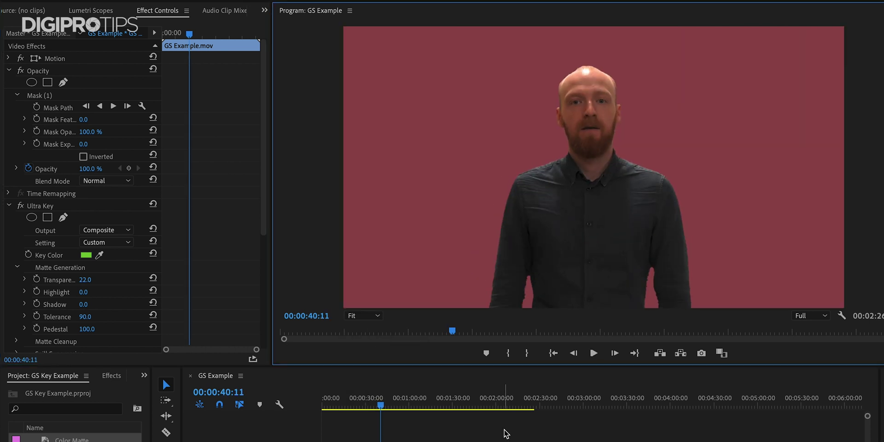
{"action": "left_click_drag", "start_coordinate": [379, 407], "coordinate": [375, 408]}
{"action": "key", "text": "space"}
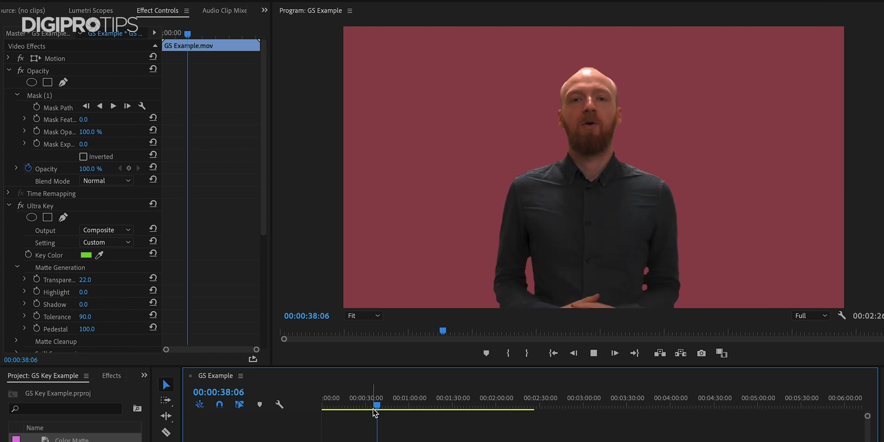
{"action": "key", "text": "space"}
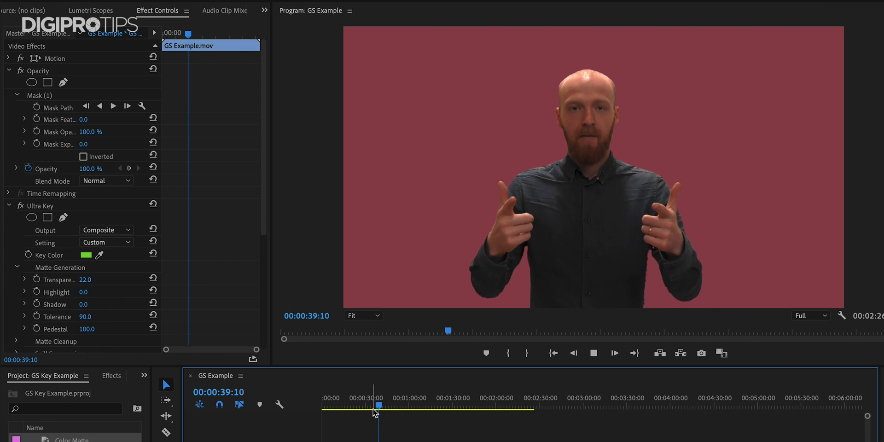
Magnify the collar to 400% at 00:00:39:19 and set the matte generation transparency to 21.5 and shadow to 51.
{"action": "key", "text": "Left"}
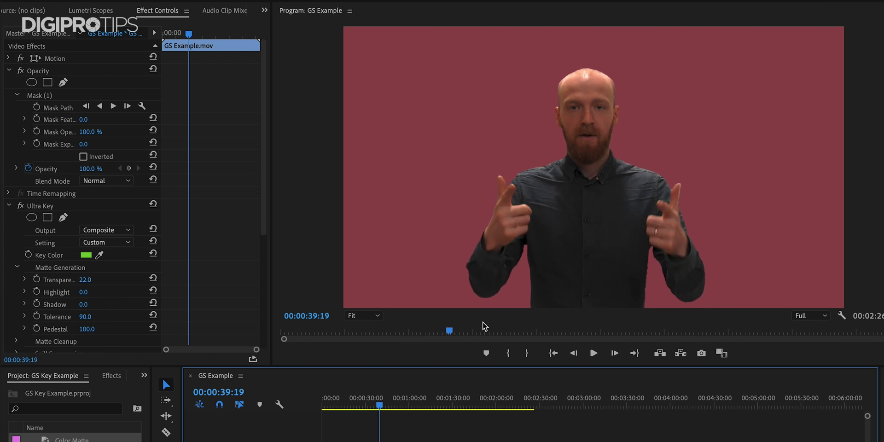
{"action": "left_click", "coordinate": [363, 315]}
{"action": "left_click", "coordinate": [369, 428]}
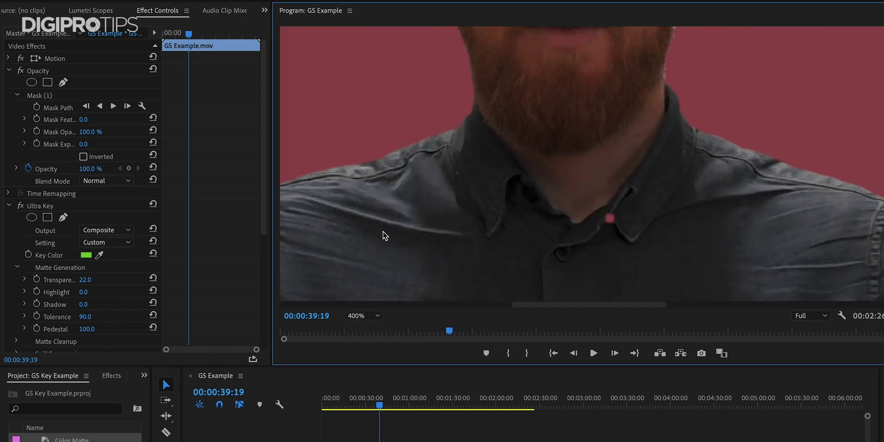
{"action": "left_click", "coordinate": [84, 271]}
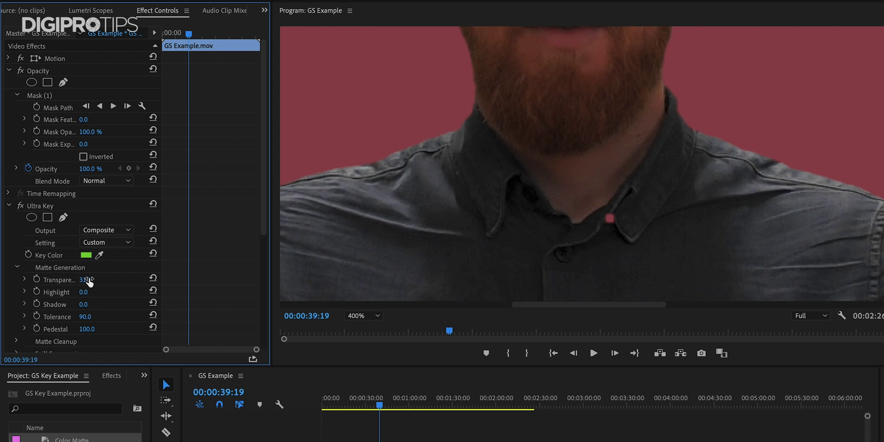
{"action": "mouse_move", "coordinate": [87, 280]}
{"action": "left_mouse_down"}
{"action": "mouse_move", "coordinate": [70, 280]}
{"action": "mouse_move", "coordinate": [94, 280]}
{"action": "mouse_move", "coordinate": [84, 280]}
{"action": "left_mouse_up"}
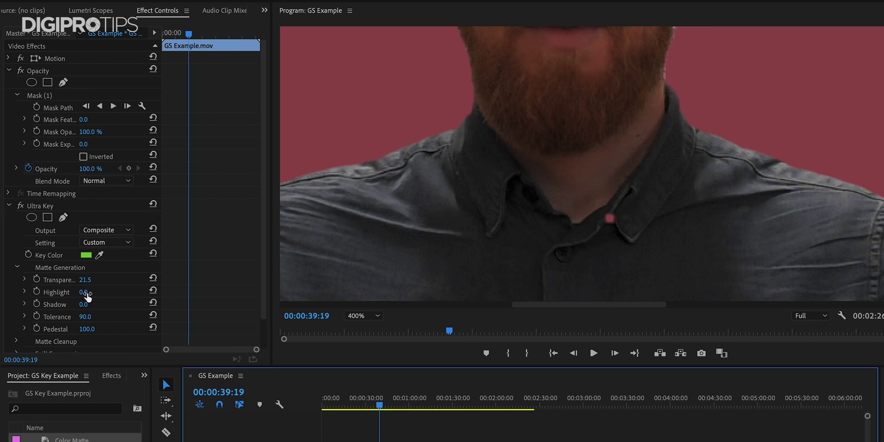
{"action": "left_click_drag", "start_coordinate": [86, 293], "coordinate": [89, 293]}
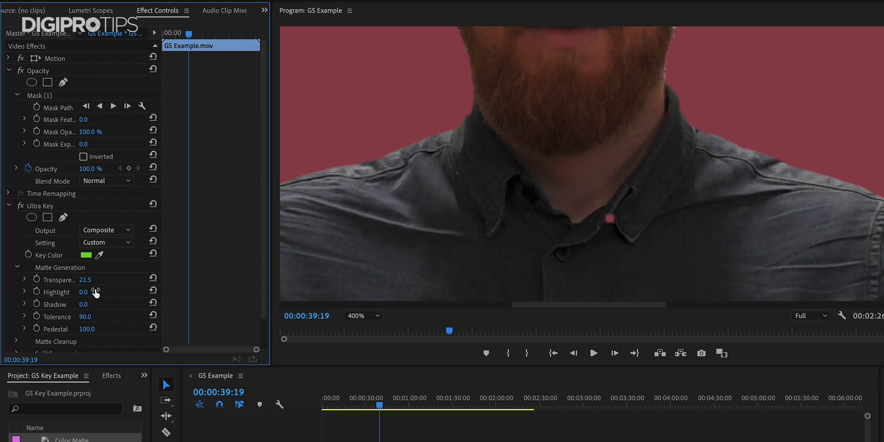
{"action": "left_click_drag", "start_coordinate": [83, 304], "coordinate": [122, 305]}
{"action": "left_click_drag", "start_coordinate": [85, 304], "coordinate": [63, 304]}
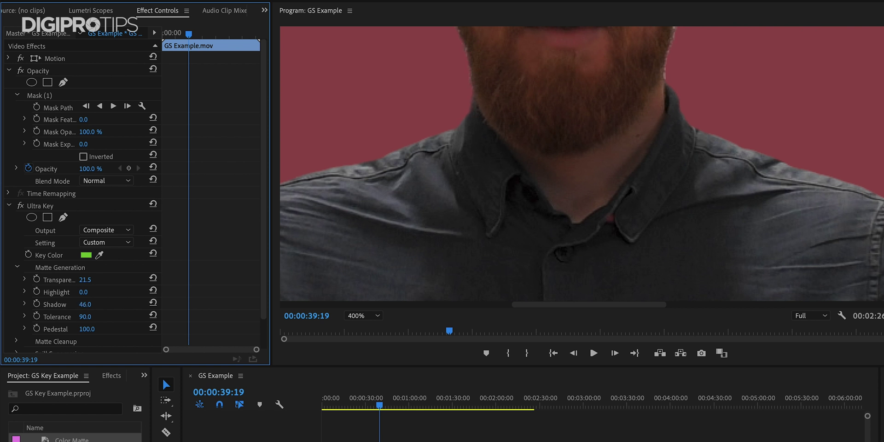
Return the monitor to Fit, play the adjusted key, and scrub back to 00:00:26:17 to inspect the moving hands.
{"action": "left_click", "coordinate": [364, 316]}
{"action": "left_click", "coordinate": [366, 327]}
{"action": "key", "text": "space"}
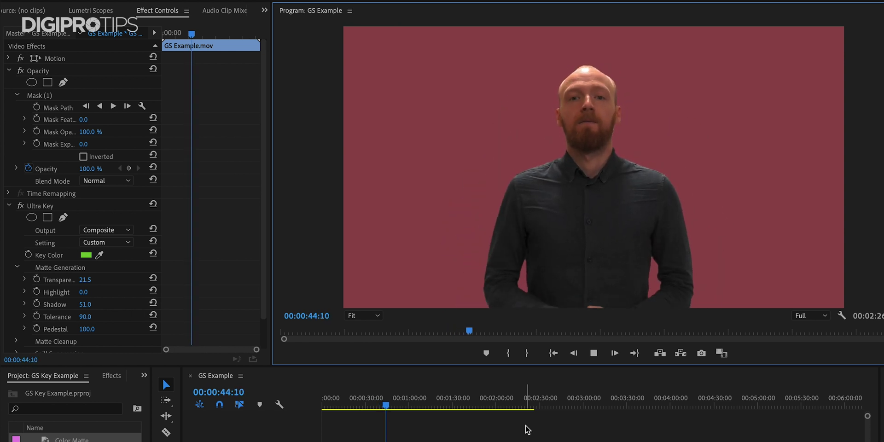
{"action": "left_click_drag", "start_coordinate": [385, 400], "coordinate": [362, 401]}
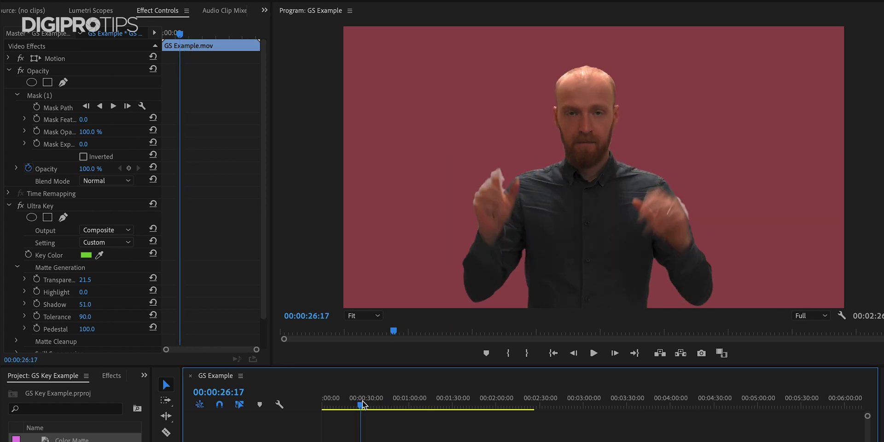